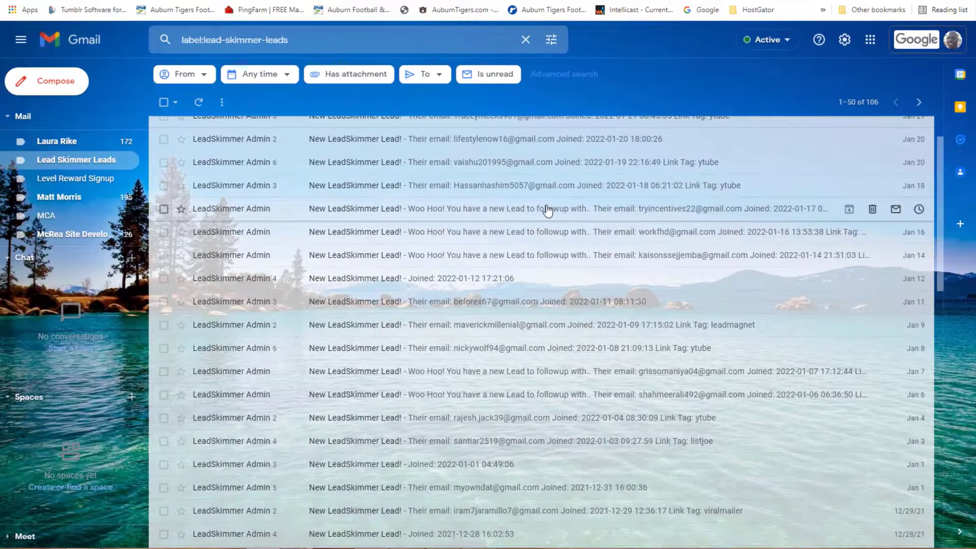
{"action": "scroll", "coordinate": [547, 210], "scroll_direction": "down", "scroll_amount": 3}
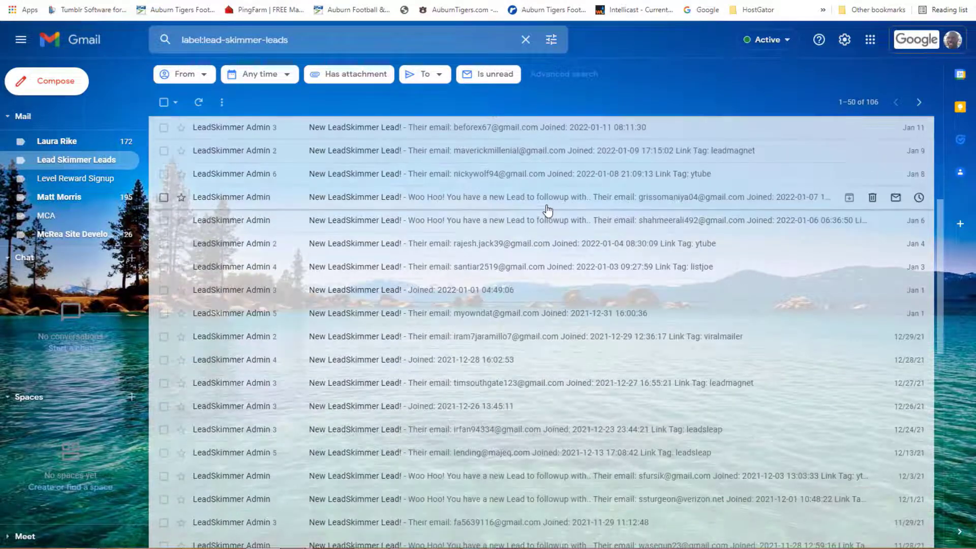
{"action": "scroll", "coordinate": [547, 209], "scroll_direction": "up", "scroll_amount": 3}
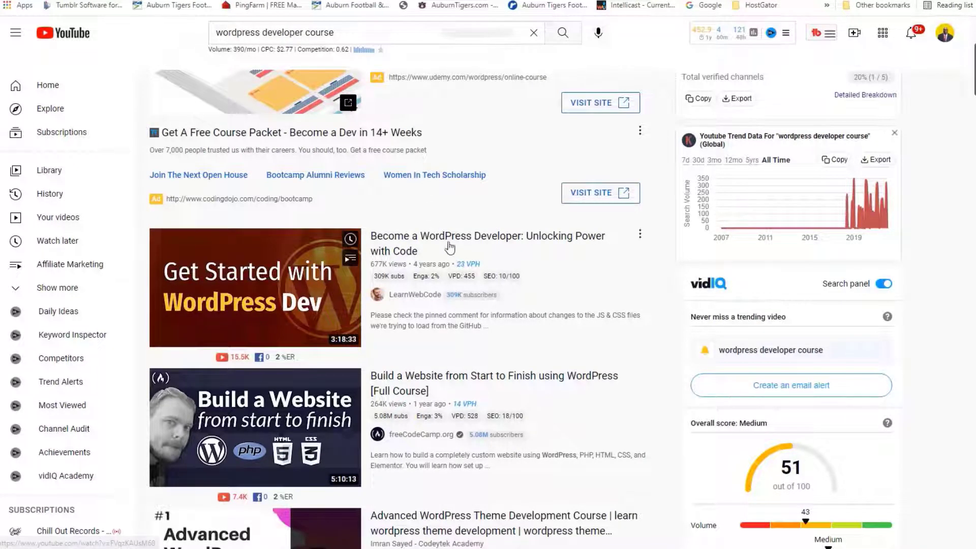
{"action": "mouse_move", "coordinate": [450, 245]}
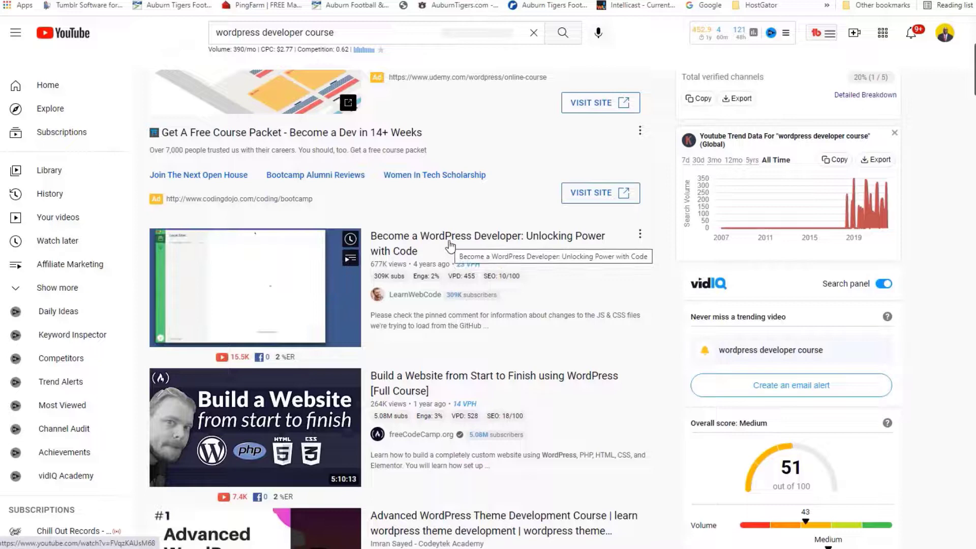
{"action": "scroll", "coordinate": [451, 245], "scroll_direction": "down", "scroll_amount": 2}
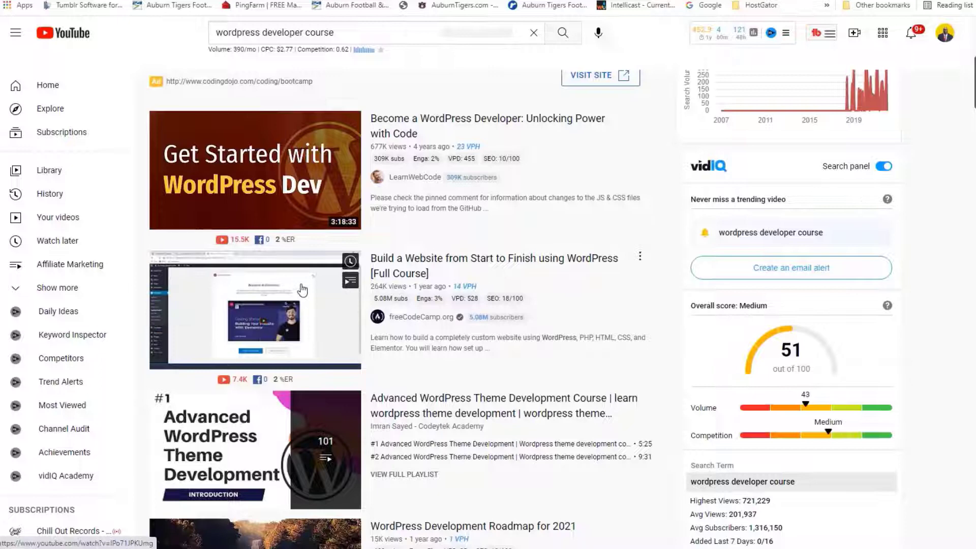
{"action": "scroll", "coordinate": [303, 291], "scroll_direction": "down", "scroll_amount": 1}
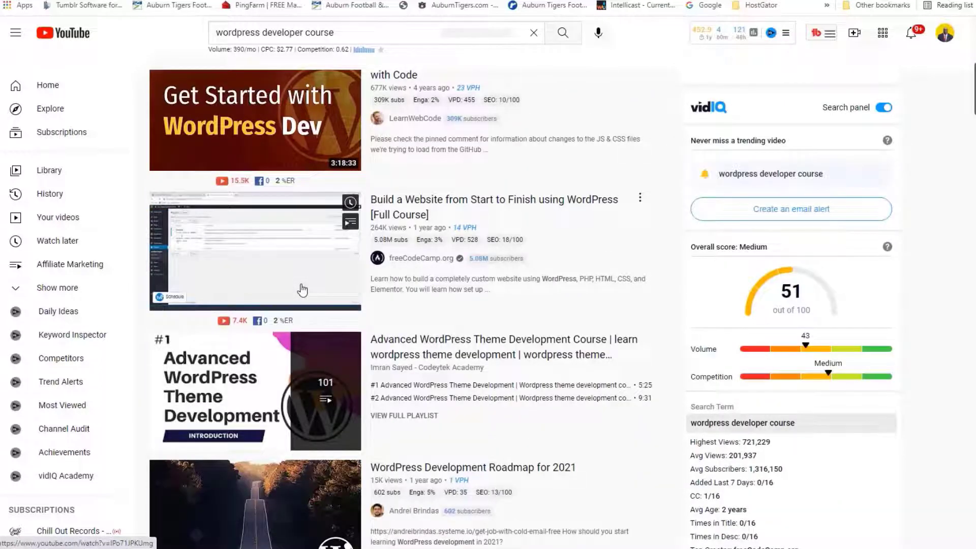
{"action": "scroll", "coordinate": [303, 290], "scroll_direction": "up", "scroll_amount": 3}
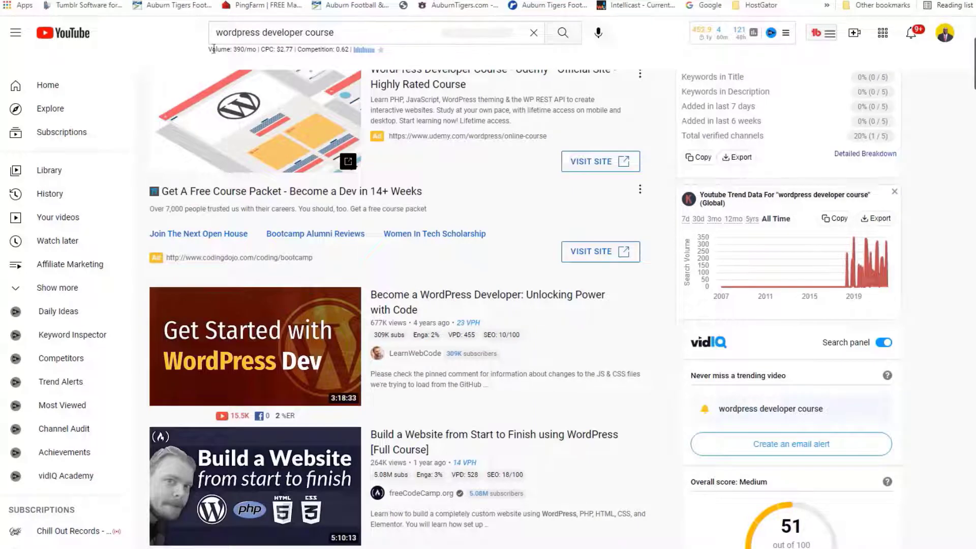
Step: Switch from the YouTube results to the Udemy 'wordpress developer' course results tab
{"action": "key", "text": "ctrl+Tab"}
{"action": "scroll", "coordinate": [534, 272], "scroll_direction": "up", "scroll_amount": 5}
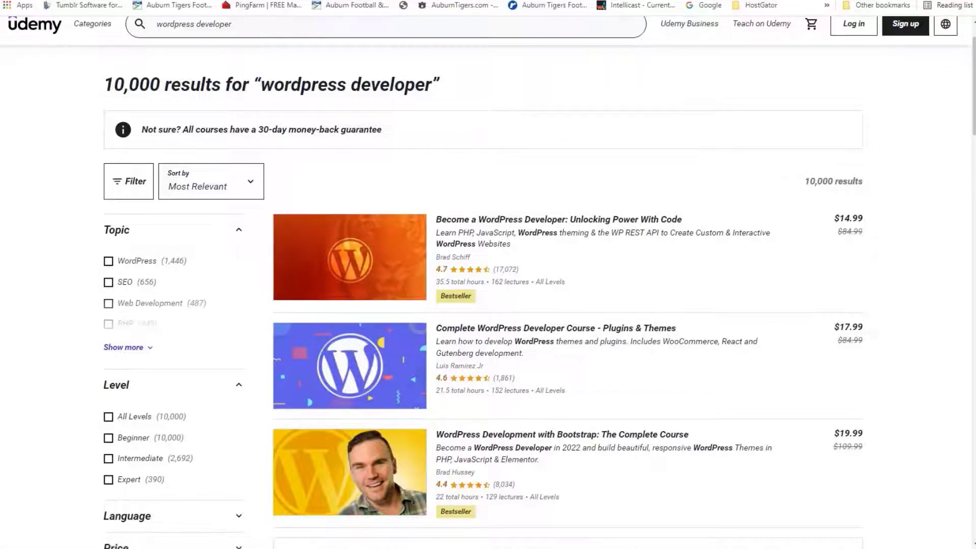
Step: Switch from Udemy to the Indeed tab listing 844 remote WordPress developer jobs
{"action": "key", "text": "ctrl+Tab"}
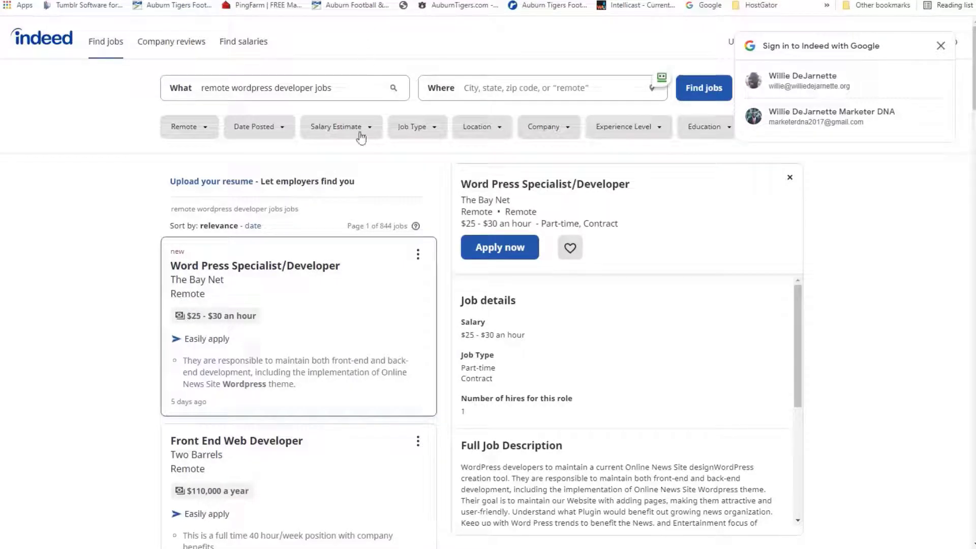
Step: Read The Bay Net's Word Press Specialist/Developer posting, then view the $110,000 Front End Web Developer role
{"action": "left_click", "coordinate": [345, 326]}
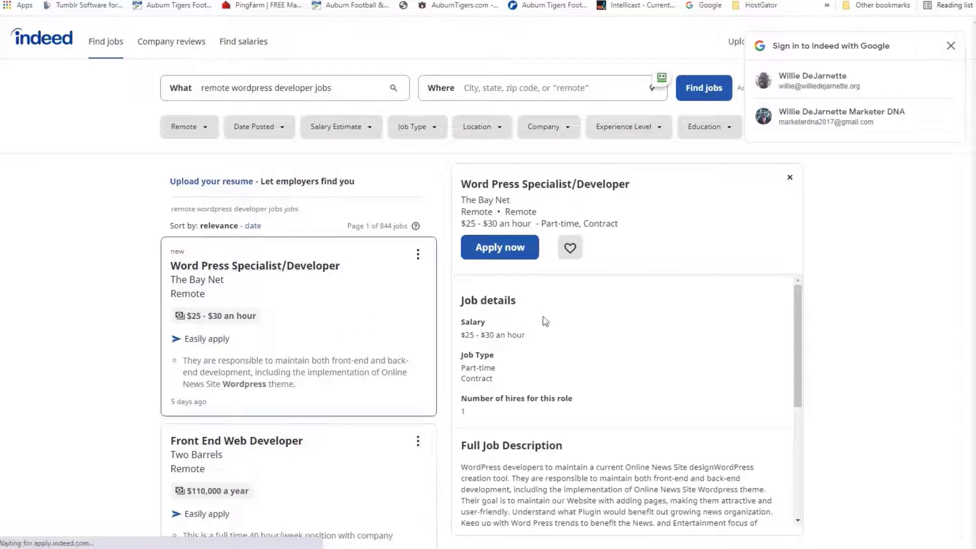
{"action": "scroll", "coordinate": [725, 331], "scroll_direction": "down", "scroll_amount": 3}
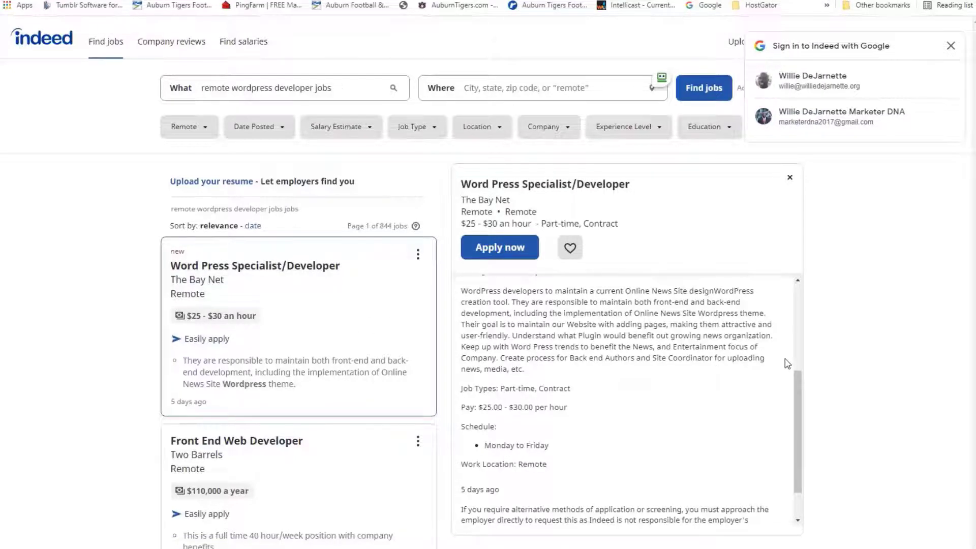
{"action": "scroll", "coordinate": [776, 367], "scroll_direction": "up", "scroll_amount": 2}
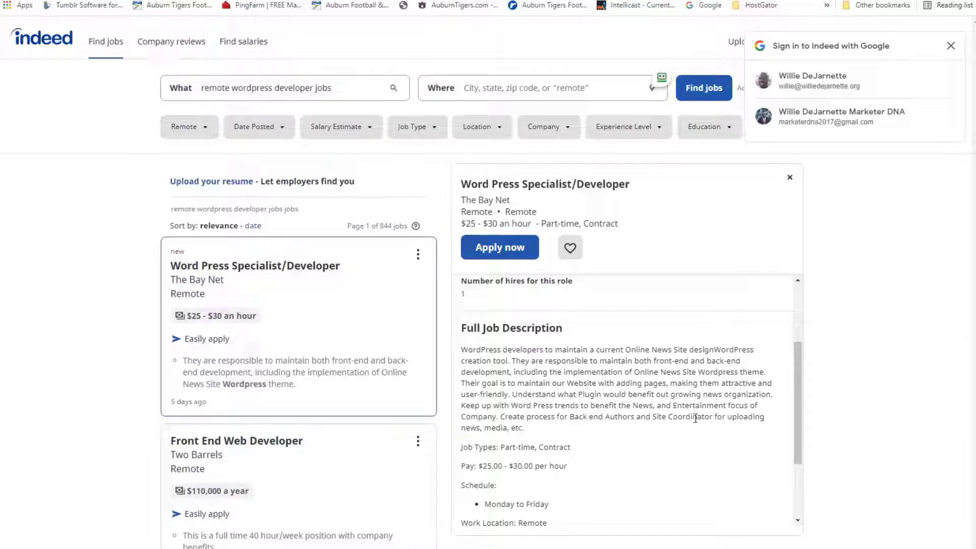
{"action": "scroll", "coordinate": [695, 418], "scroll_direction": "down", "scroll_amount": 3}
{"action": "scroll", "coordinate": [695, 418], "scroll_direction": "down", "scroll_amount": 3}
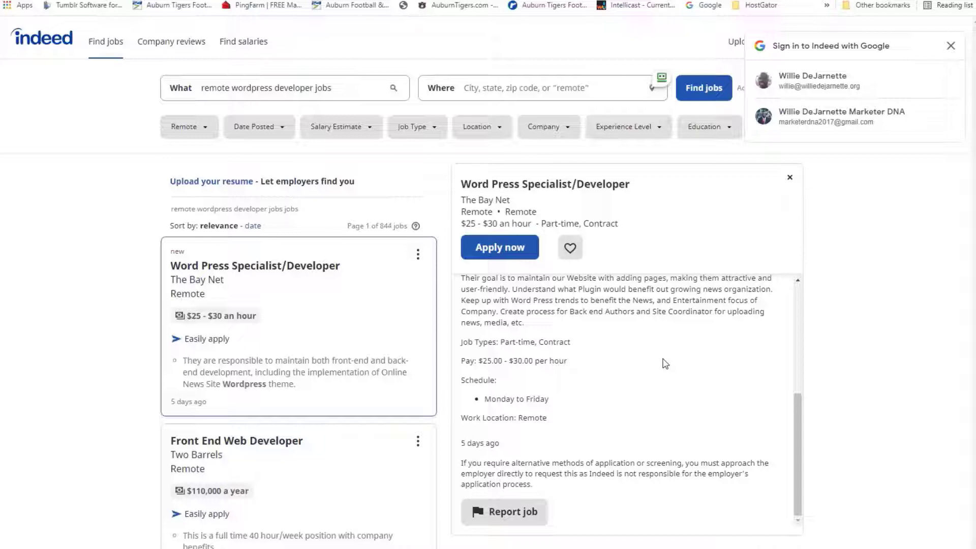
{"action": "scroll", "coordinate": [389, 302], "scroll_direction": "down", "scroll_amount": 3}
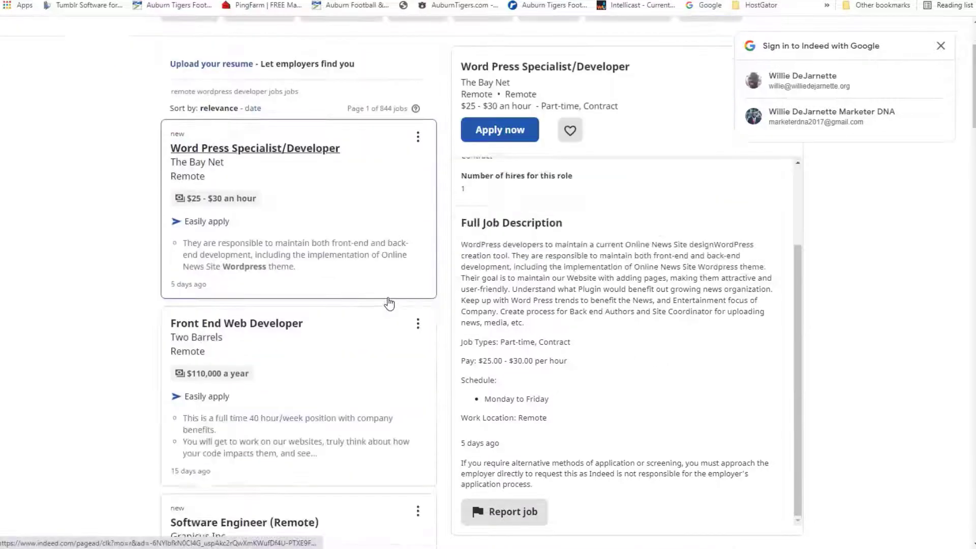
{"action": "scroll", "coordinate": [389, 303], "scroll_direction": "down", "scroll_amount": 3}
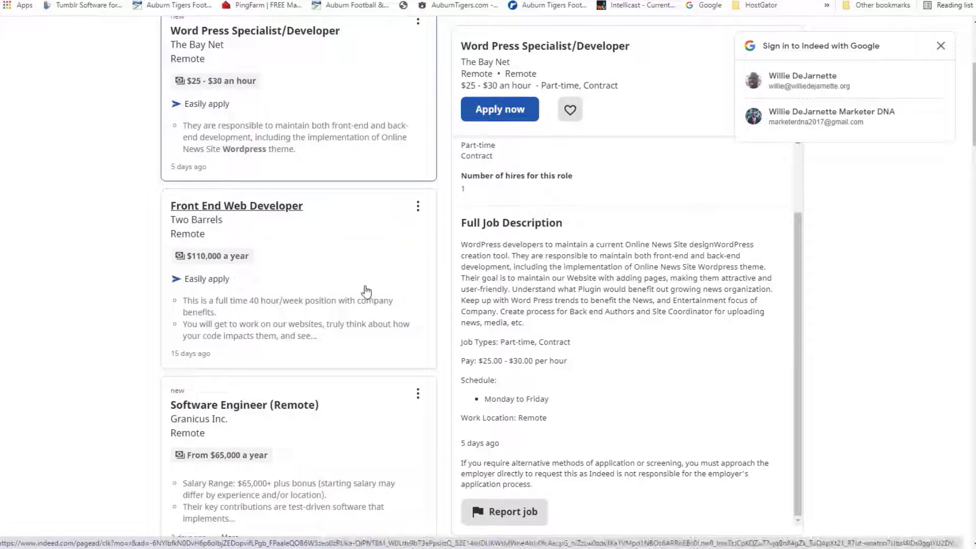
{"action": "scroll", "coordinate": [366, 290], "scroll_direction": "up", "scroll_amount": 6}
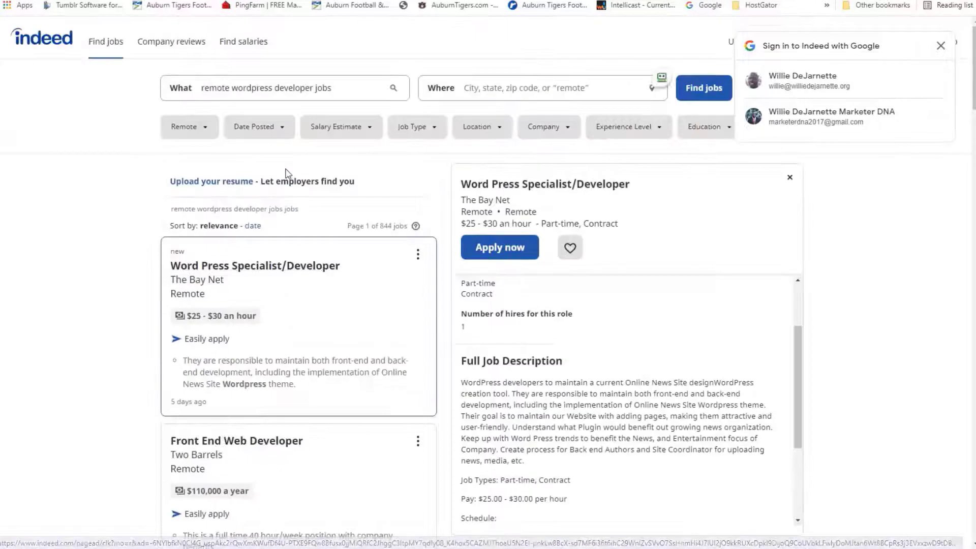
{"action": "scroll", "coordinate": [427, 368], "scroll_direction": "down", "scroll_amount": 3}
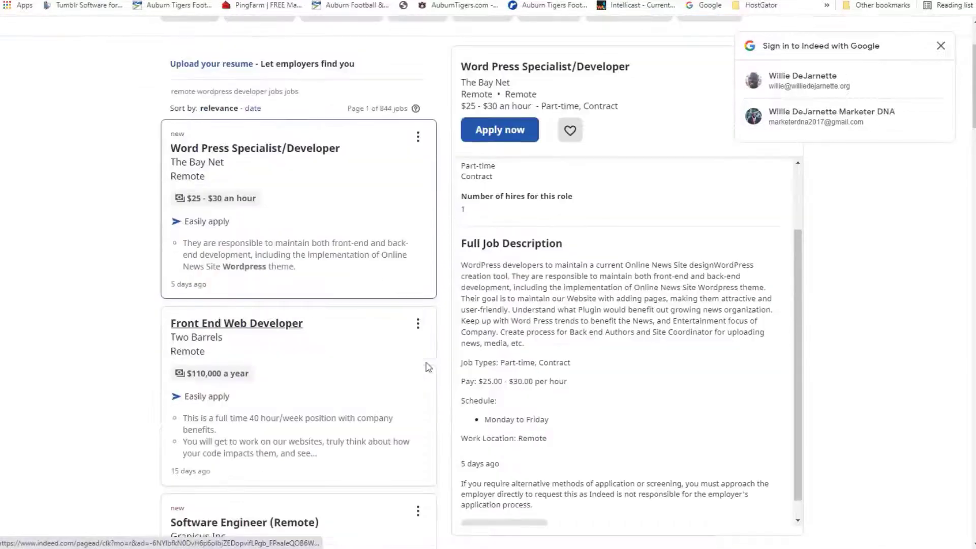
{"action": "left_click", "coordinate": [375, 382]}
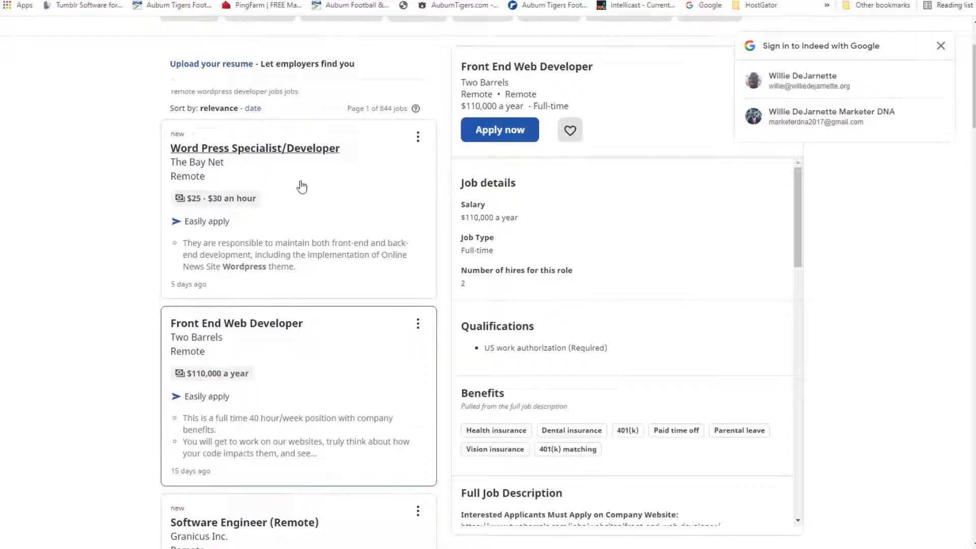
{"action": "scroll", "coordinate": [732, 341], "scroll_direction": "down", "scroll_amount": 3}
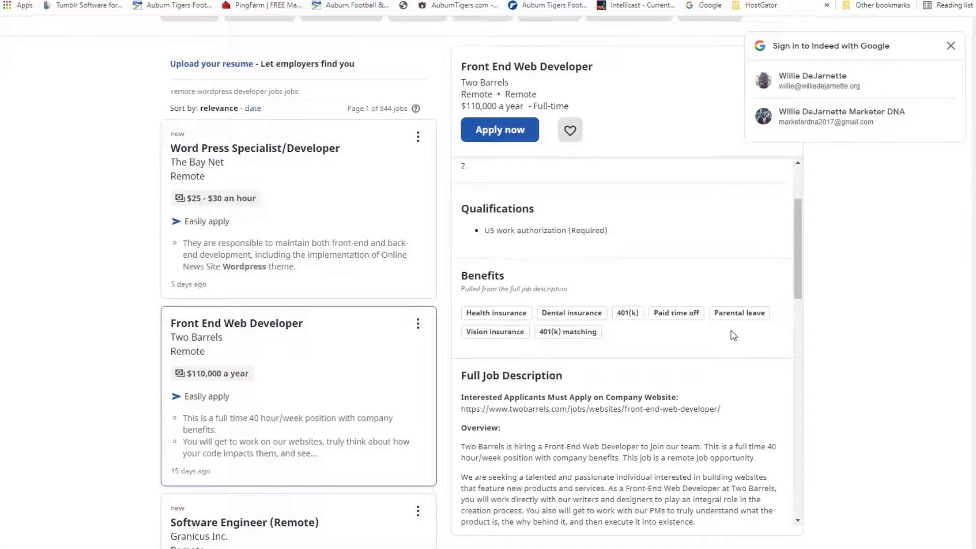
{"action": "scroll", "coordinate": [732, 335], "scroll_direction": "down", "scroll_amount": 1}
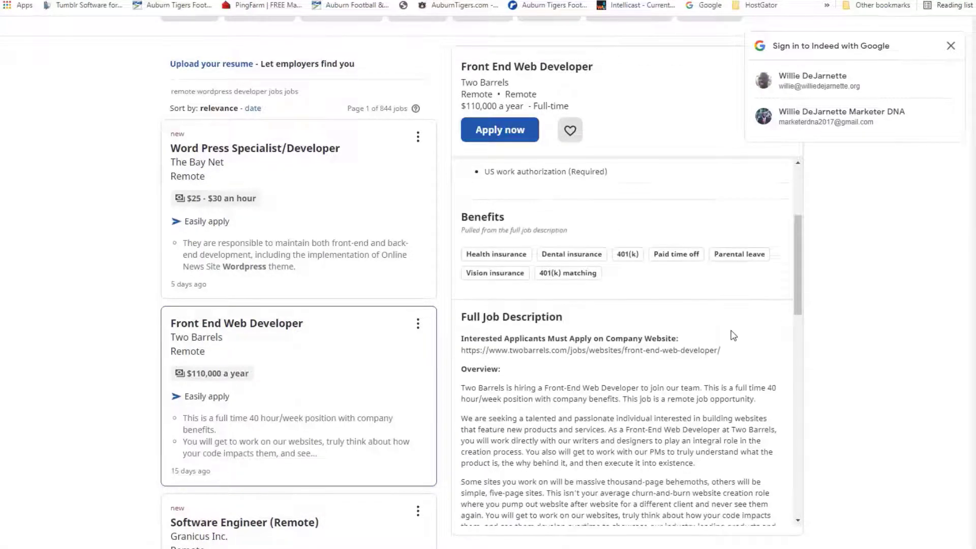
{"action": "scroll", "coordinate": [731, 335], "scroll_direction": "down", "scroll_amount": 2}
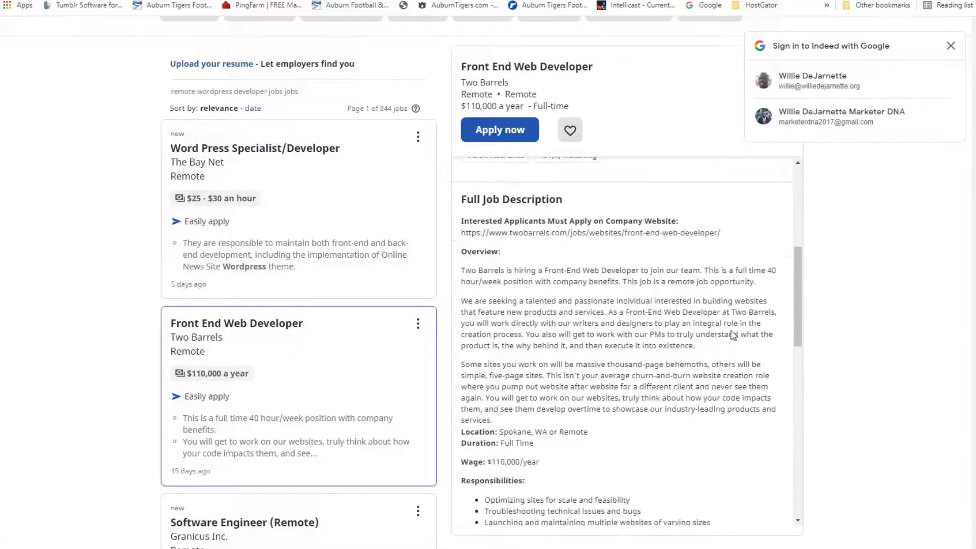
{"action": "scroll", "coordinate": [731, 335], "scroll_direction": "down", "scroll_amount": 2}
{"action": "scroll", "coordinate": [731, 335], "scroll_direction": "down", "scroll_amount": 2}
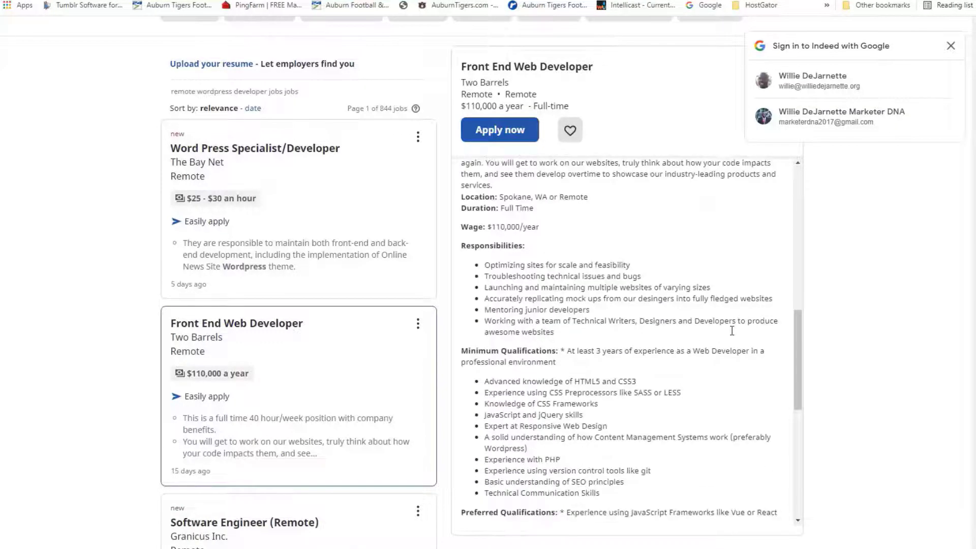
{"action": "scroll", "coordinate": [732, 335], "scroll_direction": "down", "scroll_amount": 1}
{"action": "scroll", "coordinate": [732, 335], "scroll_direction": "down", "scroll_amount": 1}
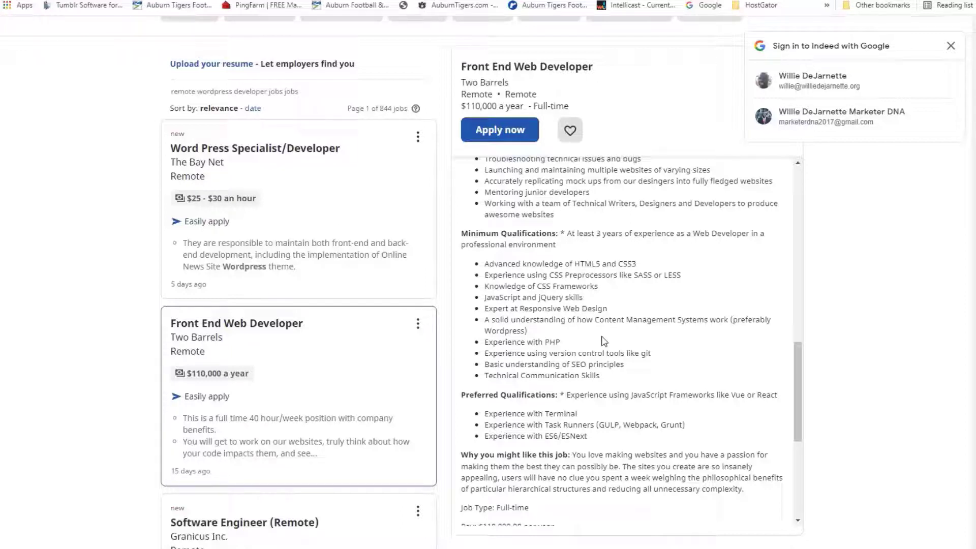
{"action": "scroll", "coordinate": [602, 341], "scroll_direction": "down", "scroll_amount": 1}
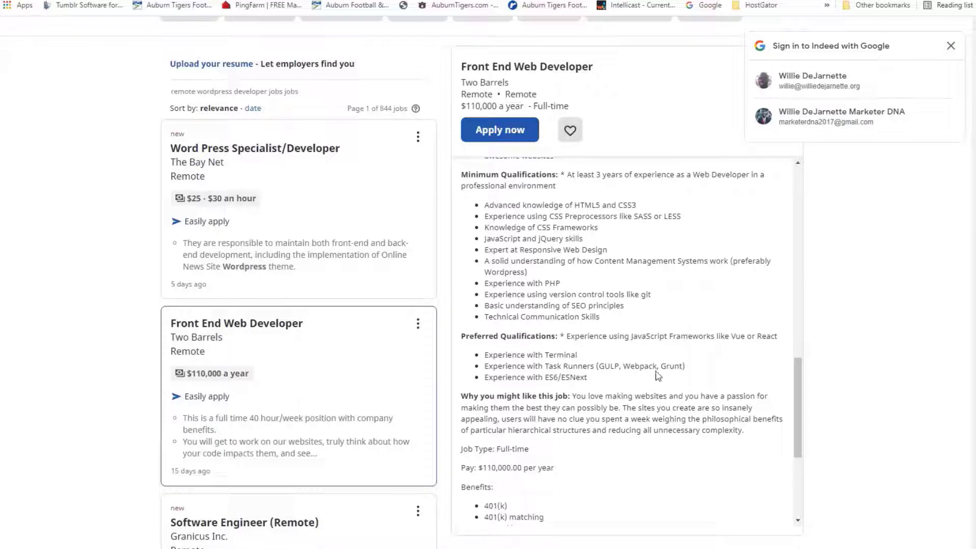
{"action": "scroll", "coordinate": [673, 340], "scroll_direction": "up", "scroll_amount": 3}
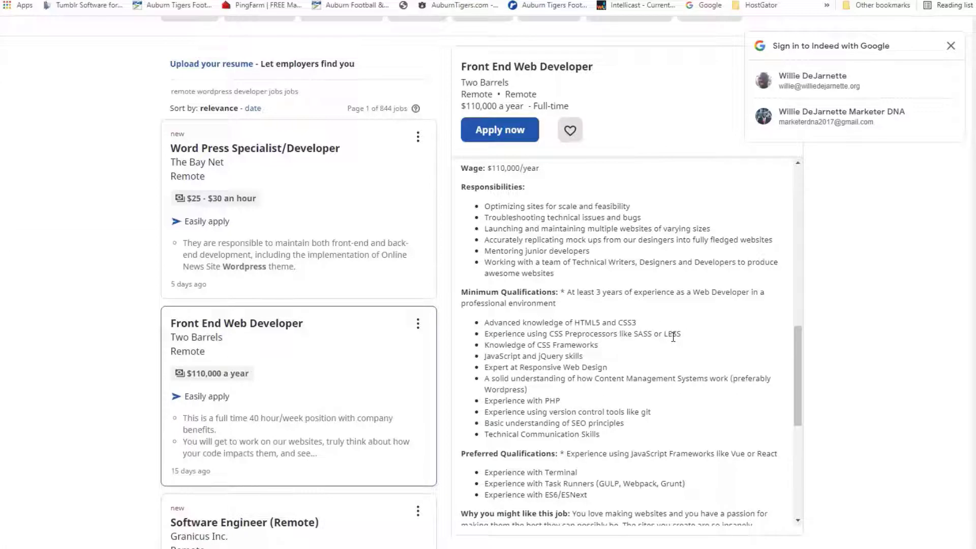
{"action": "scroll", "coordinate": [673, 339], "scroll_direction": "down", "scroll_amount": 5}
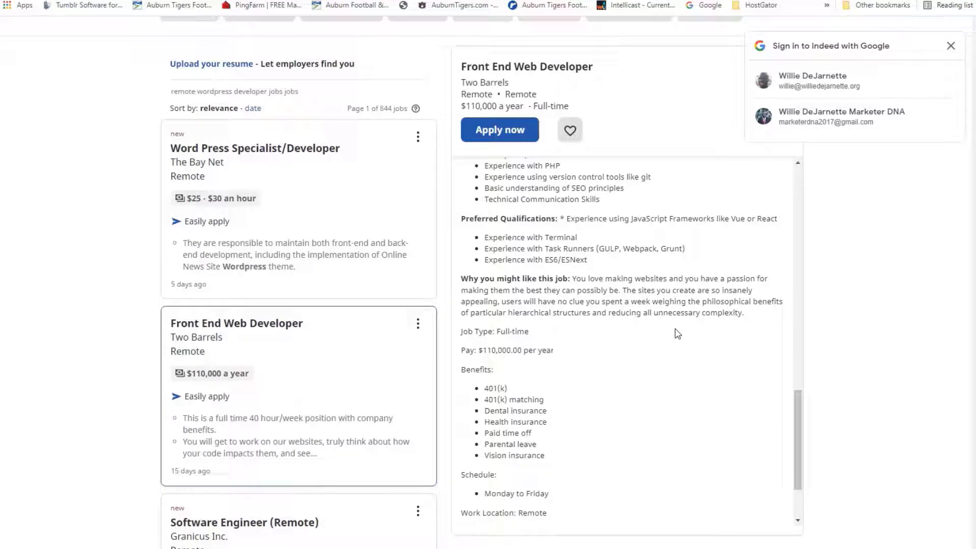
{"action": "scroll", "coordinate": [671, 292], "scroll_direction": "down", "scroll_amount": 3}
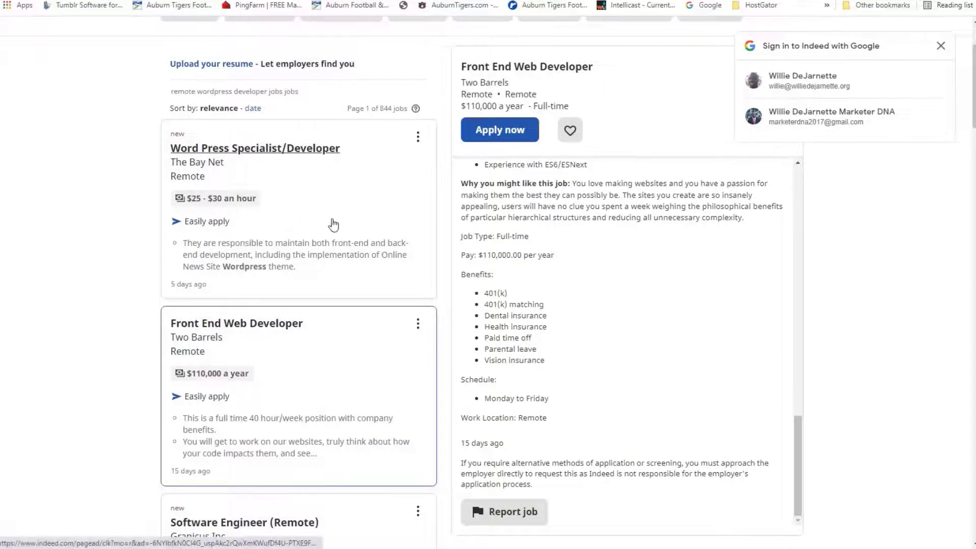
{"action": "scroll", "coordinate": [334, 223], "scroll_direction": "down", "scroll_amount": 4}
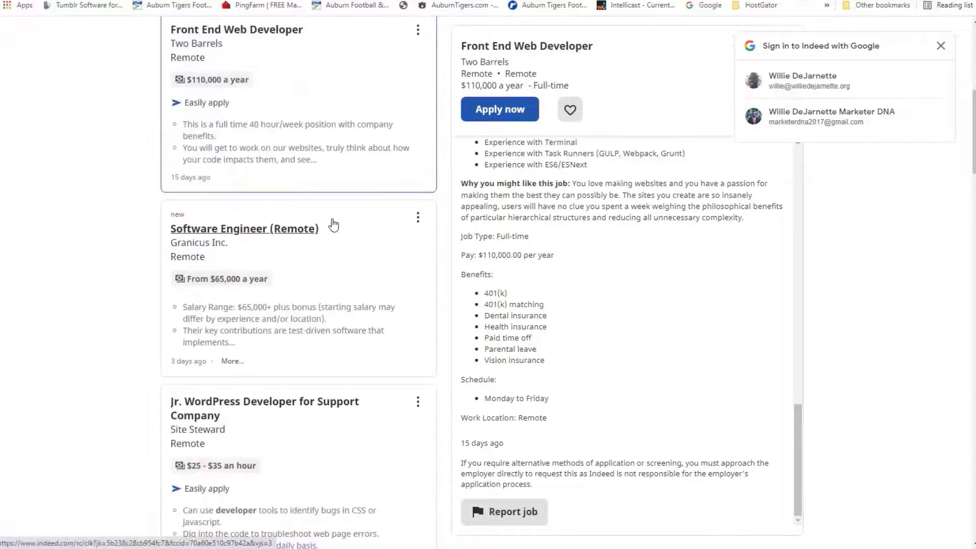
Step: Show the Granicus Software Engineer (Remote) posting, from $65,000 a year, in the details pane
{"action": "left_click", "coordinate": [332, 291]}
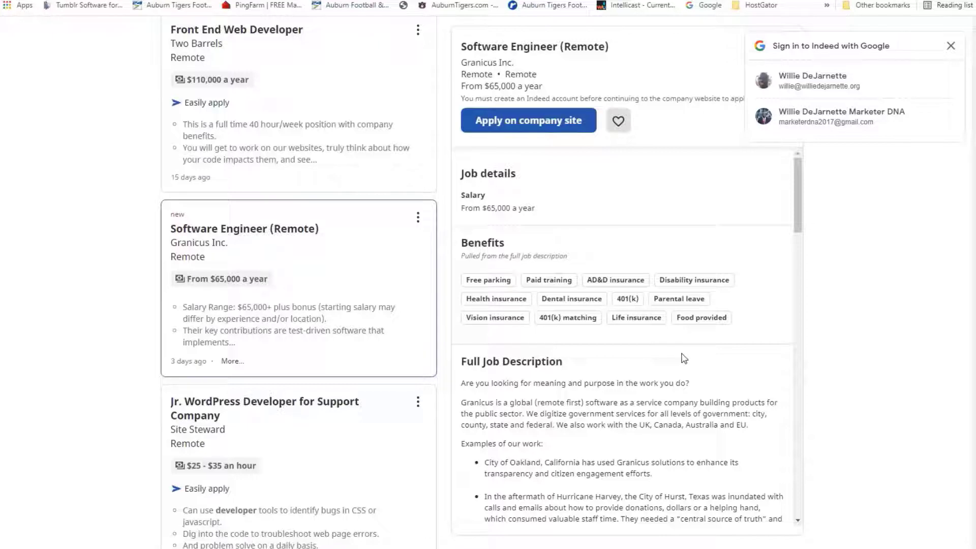
{"action": "scroll", "coordinate": [683, 357], "scroll_direction": "down", "scroll_amount": 2}
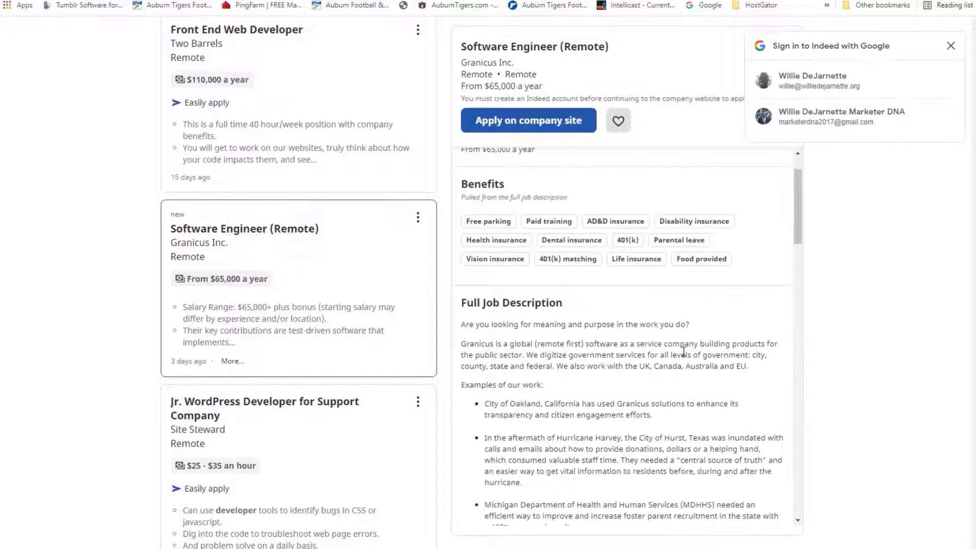
{"action": "scroll", "coordinate": [683, 358], "scroll_direction": "down", "scroll_amount": 2}
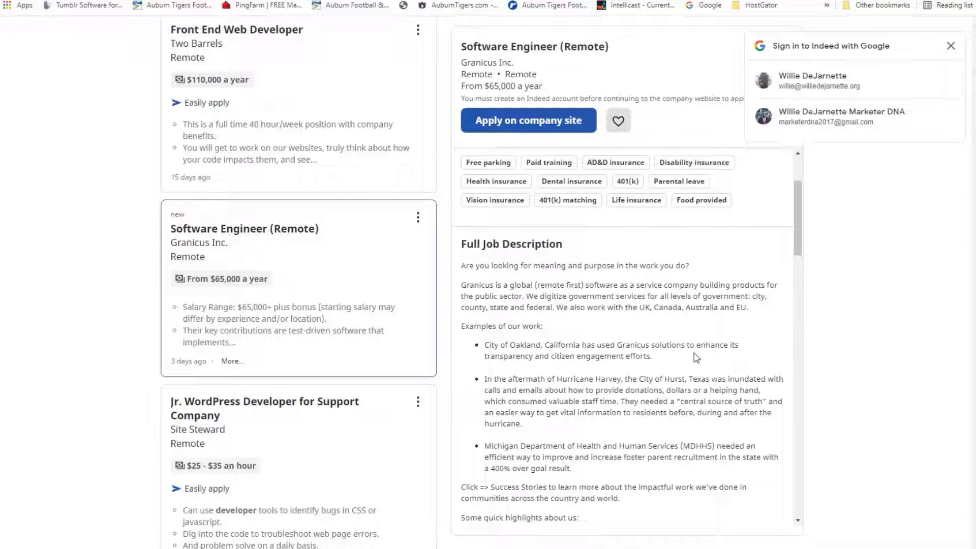
{"action": "scroll", "coordinate": [696, 357], "scroll_direction": "down", "scroll_amount": 2}
{"action": "scroll", "coordinate": [696, 357], "scroll_direction": "down", "scroll_amount": 2}
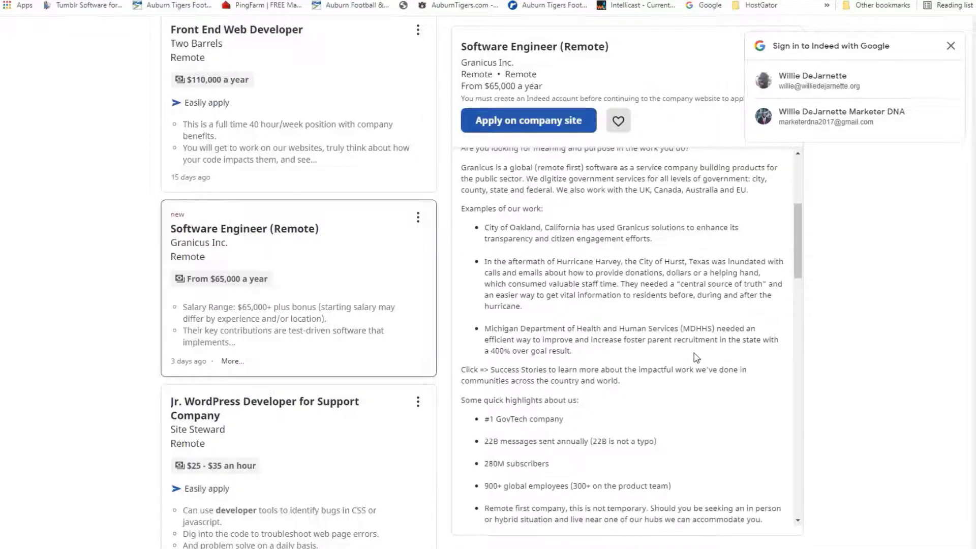
{"action": "scroll", "coordinate": [696, 358], "scroll_direction": "down", "scroll_amount": 2}
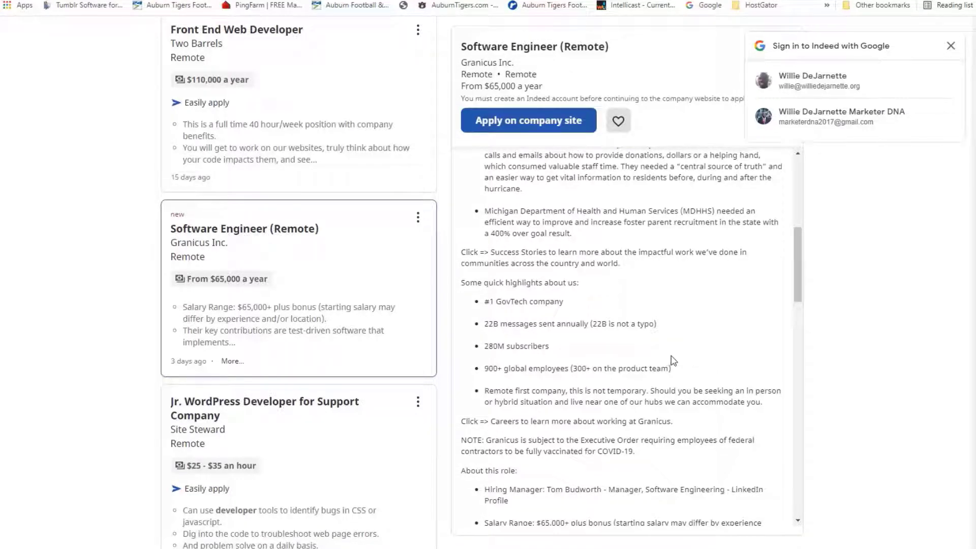
{"action": "scroll", "coordinate": [686, 358], "scroll_direction": "up", "scroll_amount": 2}
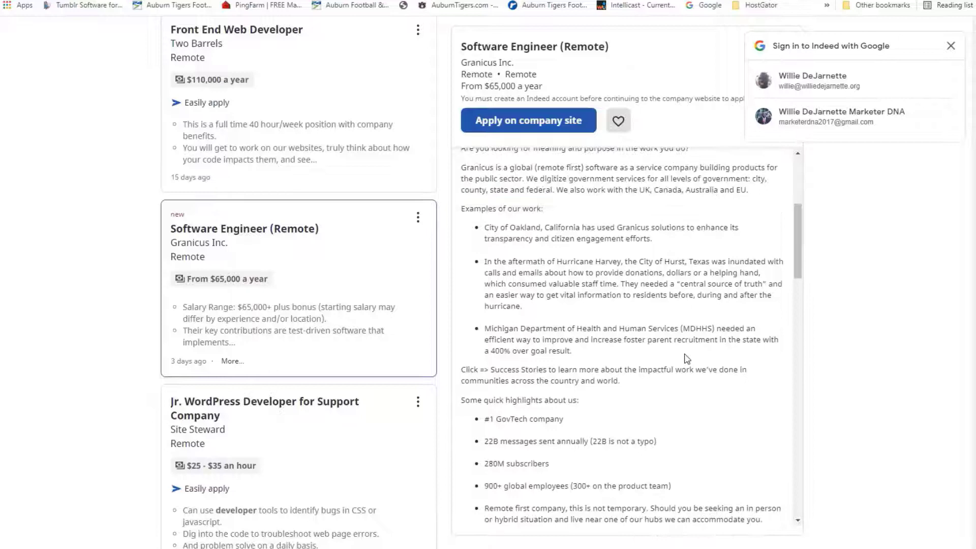
{"action": "scroll", "coordinate": [686, 358], "scroll_direction": "down", "scroll_amount": 2}
{"action": "scroll", "coordinate": [686, 359], "scroll_direction": "down", "scroll_amount": 2}
{"action": "scroll", "coordinate": [685, 359], "scroll_direction": "down", "scroll_amount": 1}
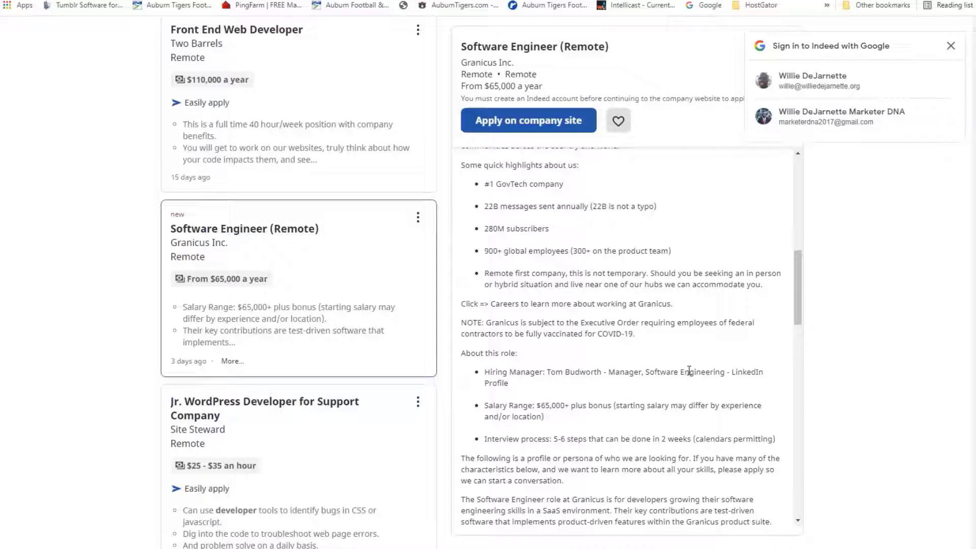
{"action": "scroll", "coordinate": [689, 372], "scroll_direction": "down", "scroll_amount": 1}
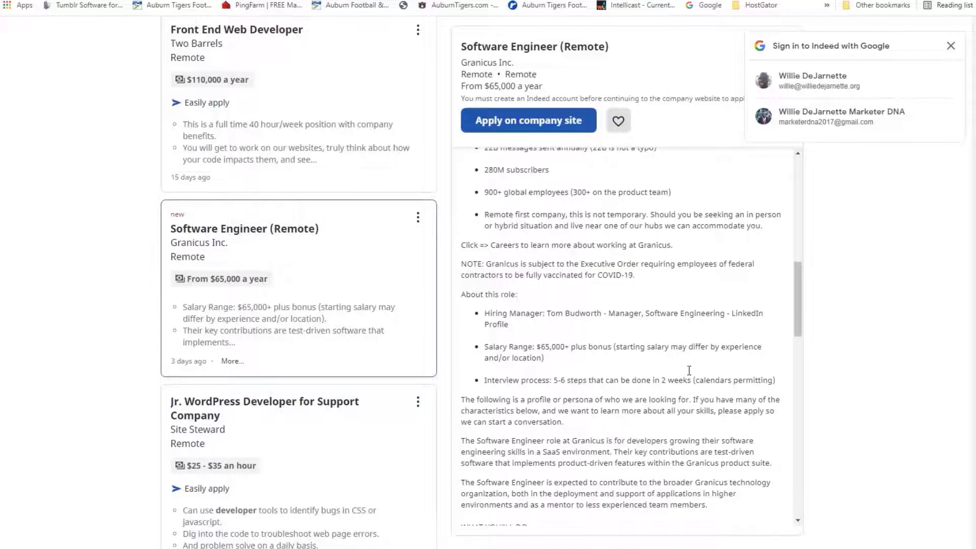
{"action": "scroll", "coordinate": [689, 371], "scroll_direction": "down", "scroll_amount": 2}
{"action": "scroll", "coordinate": [691, 374], "scroll_direction": "up", "scroll_amount": 1}
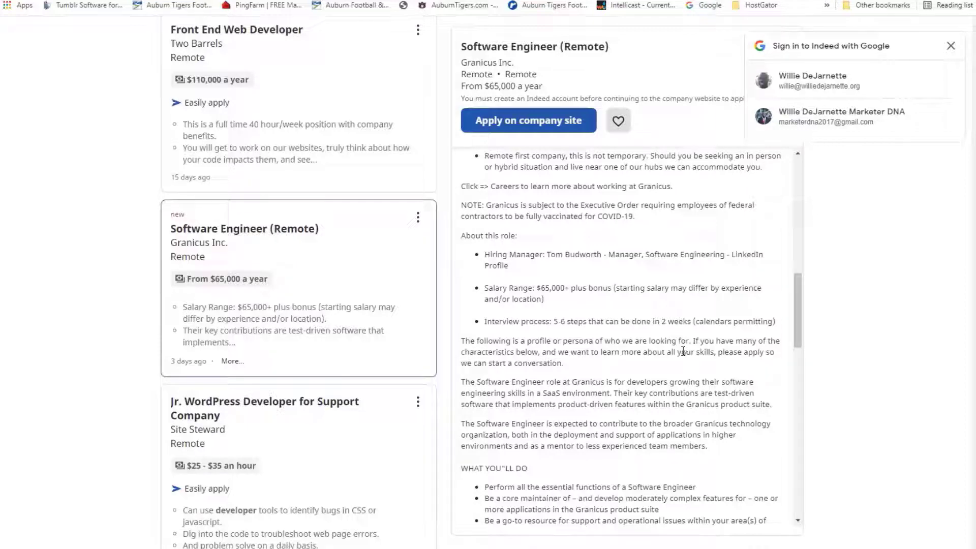
{"action": "scroll", "coordinate": [683, 352], "scroll_direction": "down", "scroll_amount": 3}
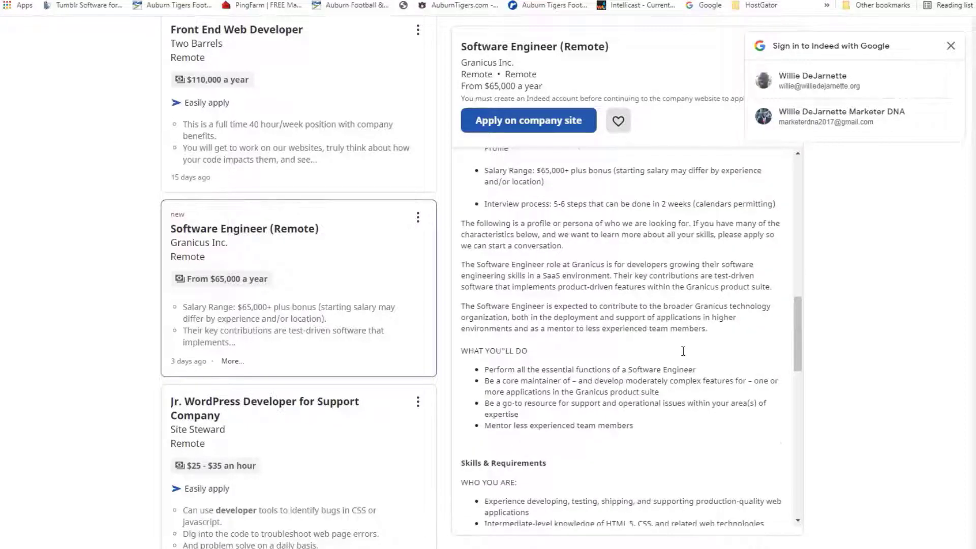
{"action": "scroll", "coordinate": [684, 351], "scroll_direction": "down", "scroll_amount": 3}
{"action": "scroll", "coordinate": [683, 355], "scroll_direction": "down", "scroll_amount": 3}
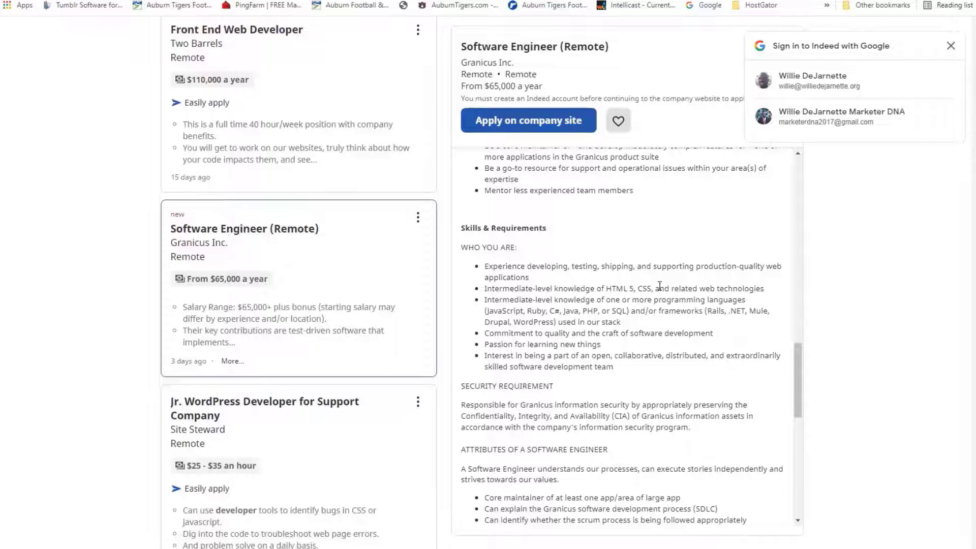
{"action": "scroll", "coordinate": [658, 286], "scroll_direction": "down", "scroll_amount": 2}
{"action": "scroll", "coordinate": [659, 286], "scroll_direction": "down", "scroll_amount": 1}
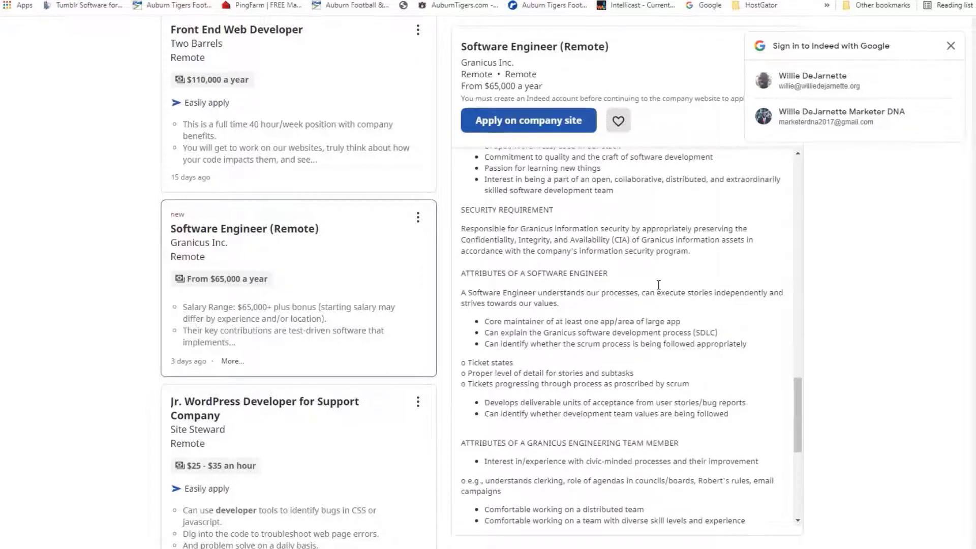
{"action": "scroll", "coordinate": [658, 286], "scroll_direction": "down", "scroll_amount": 1}
{"action": "scroll", "coordinate": [658, 287], "scroll_direction": "down", "scroll_amount": 1}
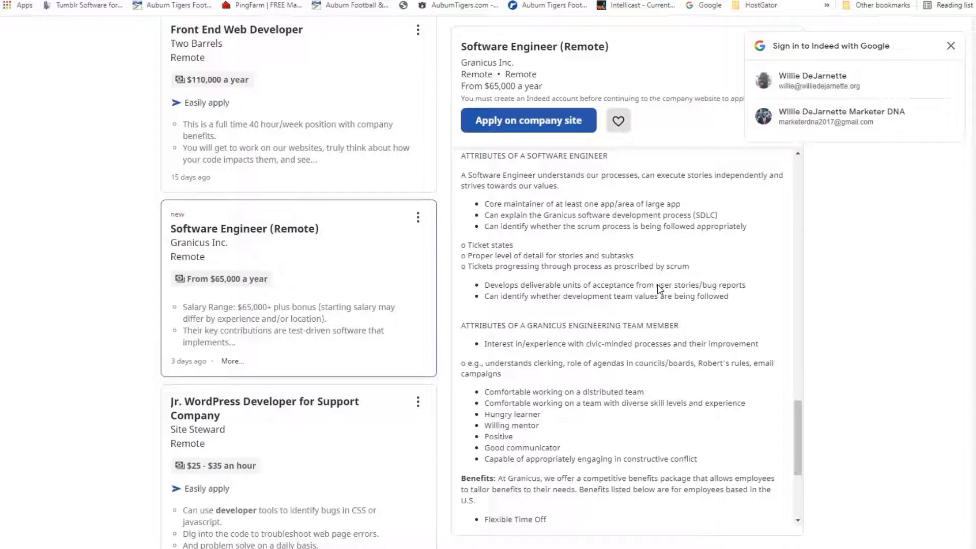
{"action": "scroll", "coordinate": [658, 288], "scroll_direction": "down", "scroll_amount": 2}
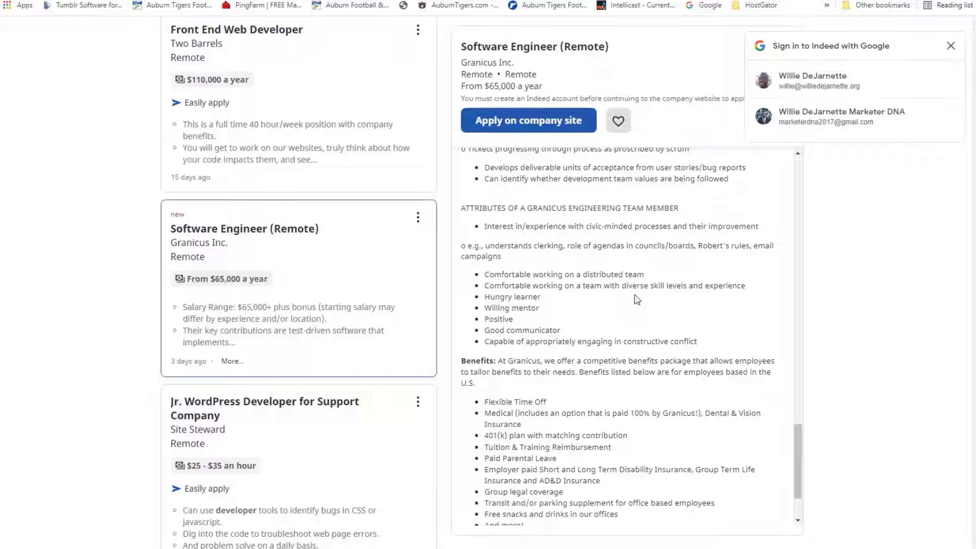
{"action": "scroll", "coordinate": [636, 299], "scroll_direction": "down", "scroll_amount": 1}
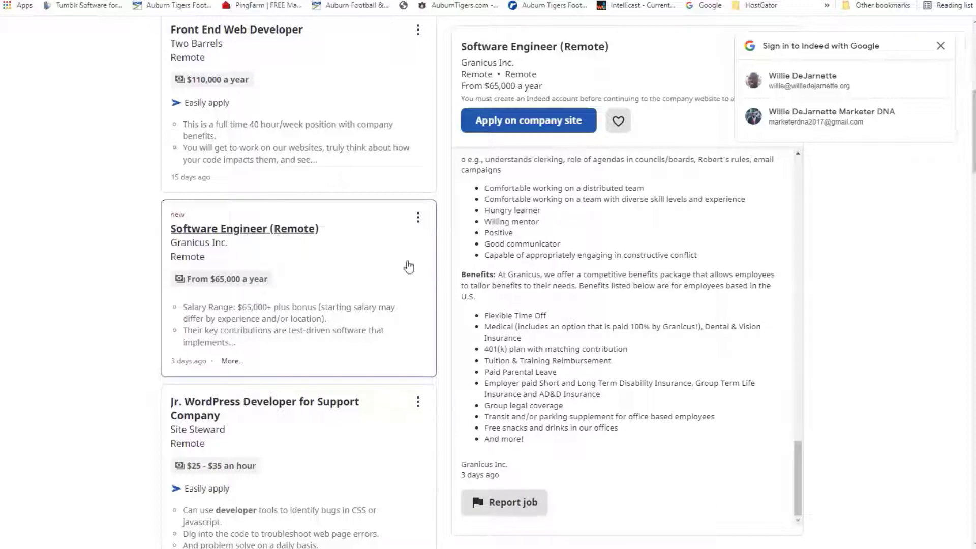
{"action": "scroll", "coordinate": [394, 264], "scroll_direction": "down", "scroll_amount": 2}
{"action": "scroll", "coordinate": [394, 264], "scroll_direction": "down", "scroll_amount": 1}
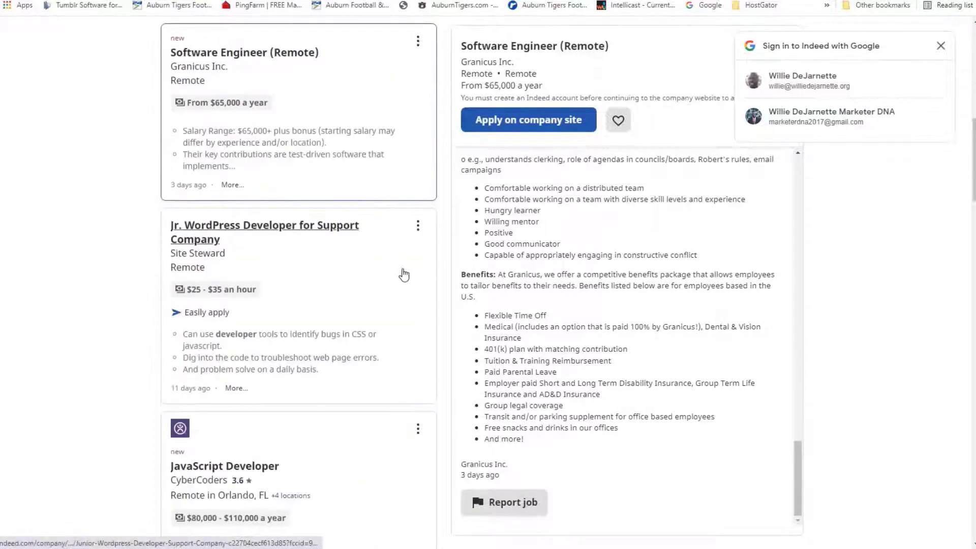
Step: Read the $25–$35/hour Site Steward Jr. WordPress Developer posting through its schedule and benefits
{"action": "left_click", "coordinate": [346, 306]}
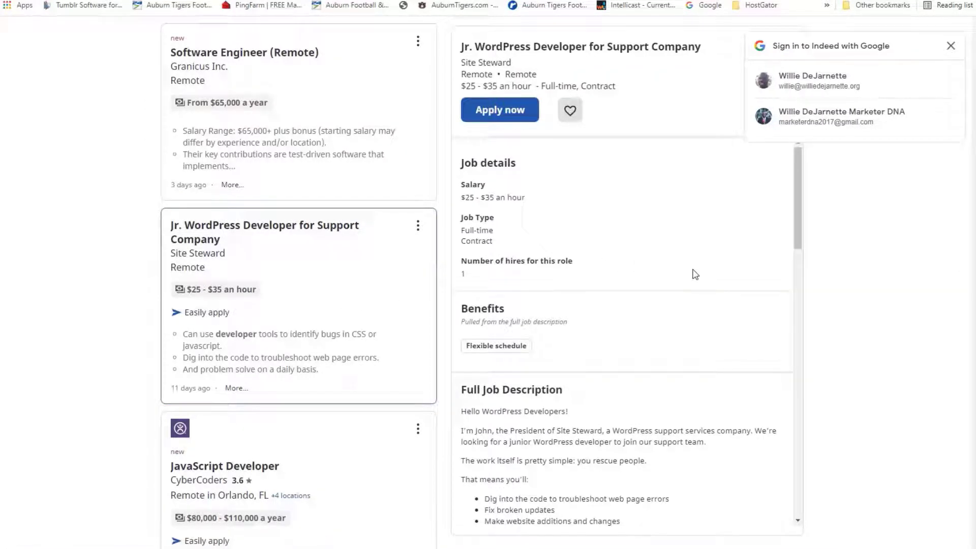
{"action": "scroll", "coordinate": [695, 274], "scroll_direction": "down", "scroll_amount": 3}
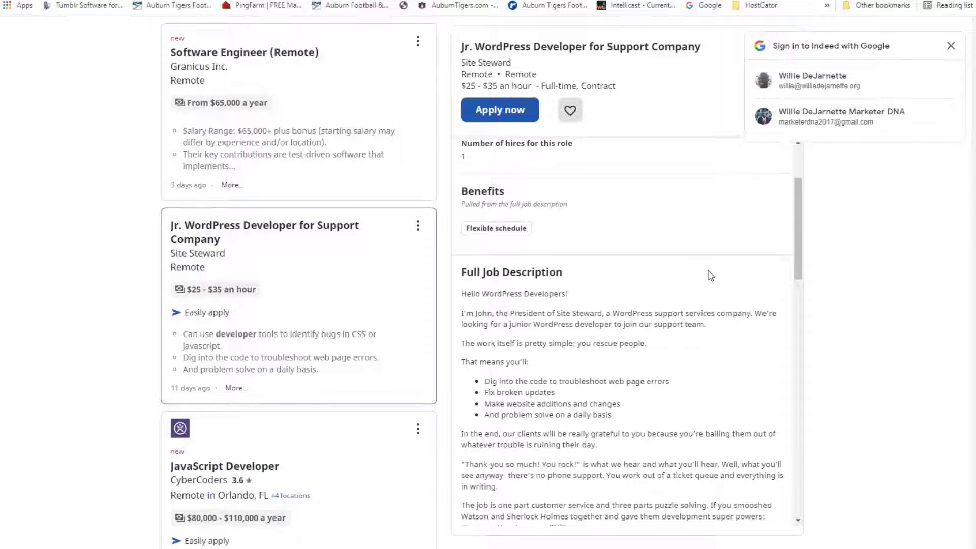
{"action": "scroll", "coordinate": [709, 275], "scroll_direction": "down", "scroll_amount": 3}
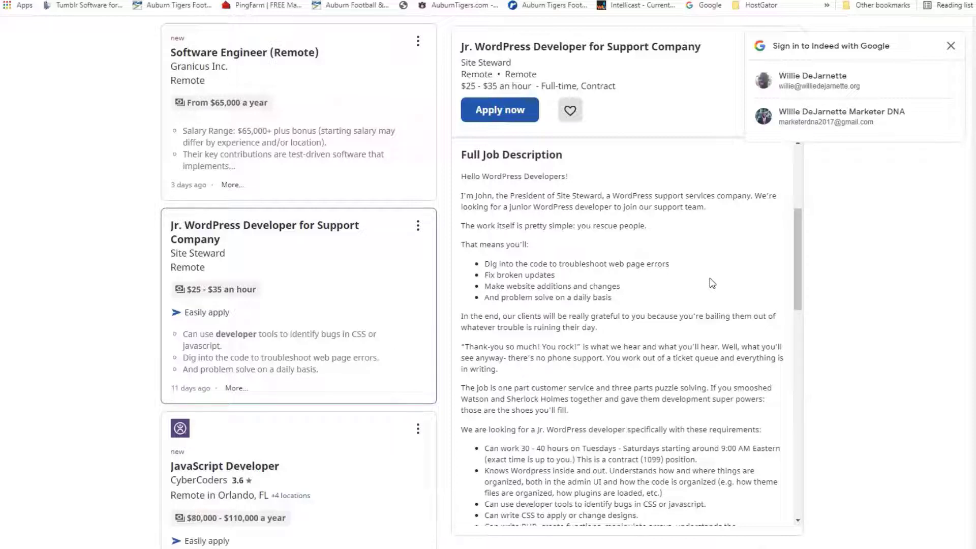
{"action": "scroll", "coordinate": [710, 283], "scroll_direction": "down", "scroll_amount": 3}
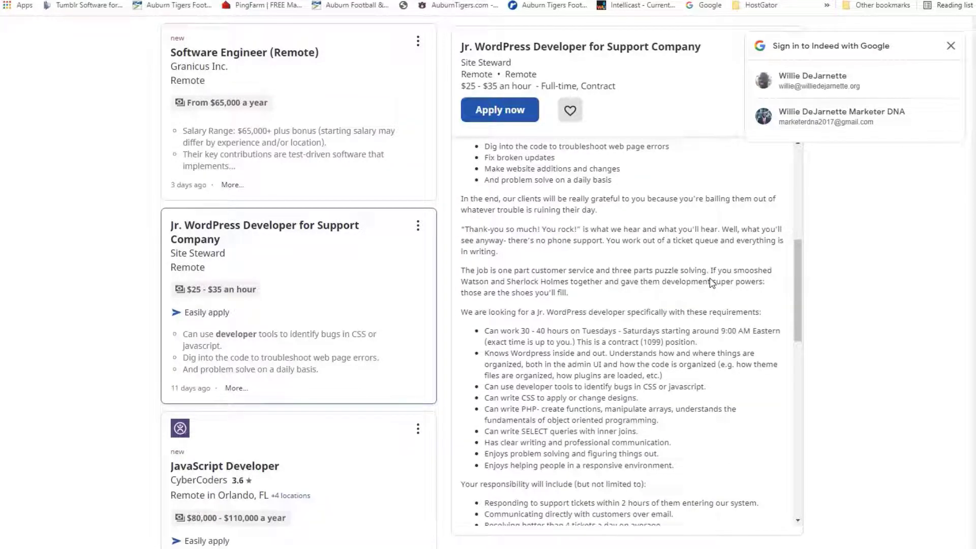
{"action": "scroll", "coordinate": [709, 283], "scroll_direction": "down", "scroll_amount": 4}
{"action": "scroll", "coordinate": [710, 282], "scroll_direction": "down", "scroll_amount": 4}
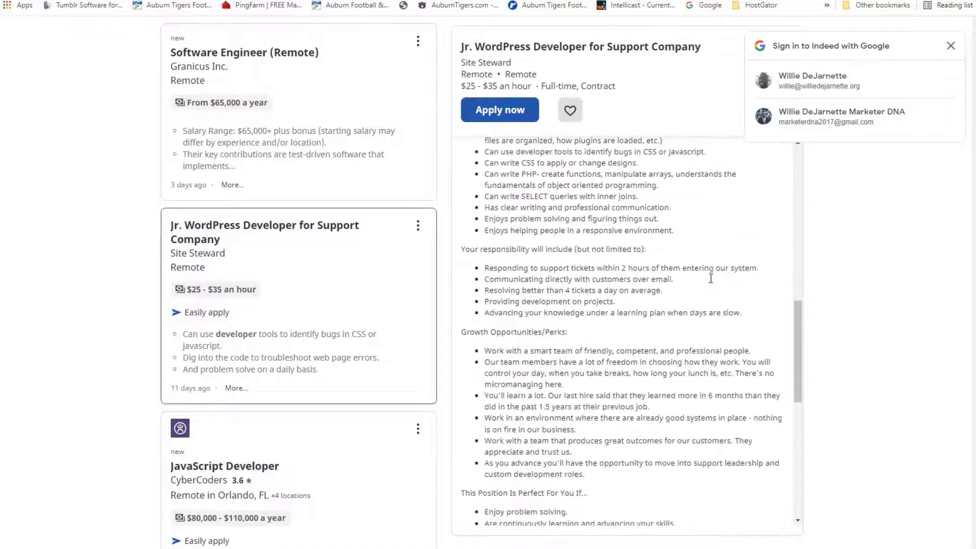
{"action": "scroll", "coordinate": [710, 282], "scroll_direction": "down", "scroll_amount": 3}
{"action": "scroll", "coordinate": [710, 282], "scroll_direction": "down", "scroll_amount": 3}
{"action": "scroll", "coordinate": [709, 283], "scroll_direction": "down", "scroll_amount": 3}
{"action": "scroll", "coordinate": [709, 283], "scroll_direction": "down", "scroll_amount": 3}
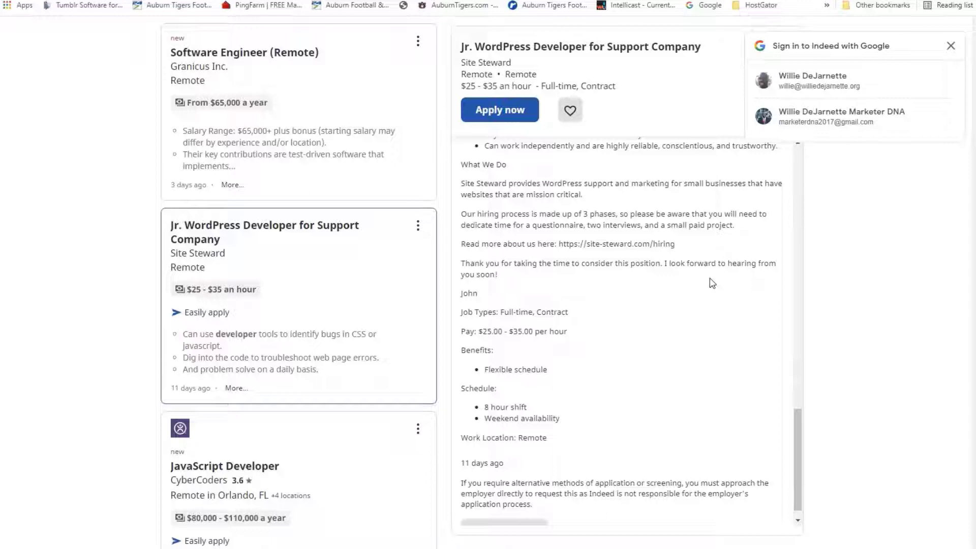
{"action": "scroll", "coordinate": [712, 283], "scroll_direction": "down", "scroll_amount": 1}
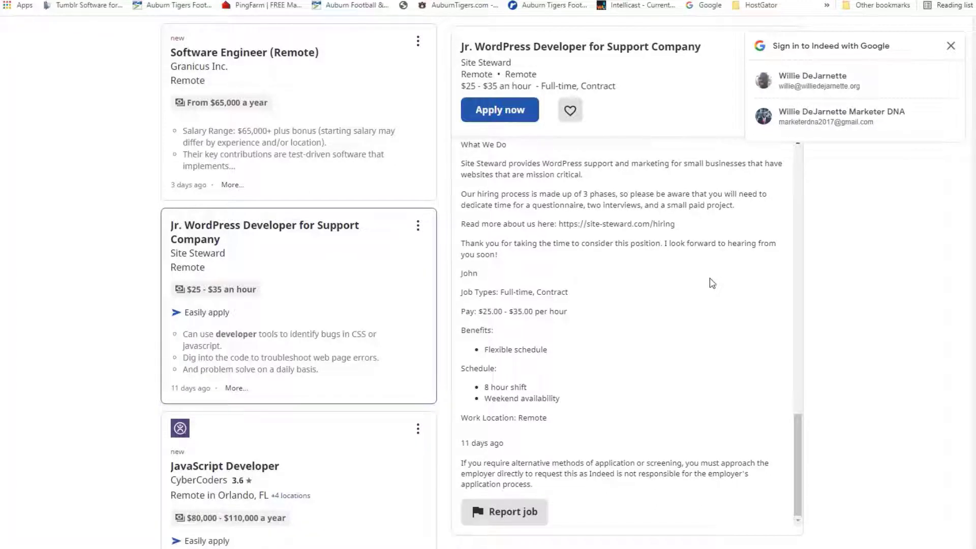
{"action": "scroll", "coordinate": [712, 283], "scroll_direction": "up", "scroll_amount": 1}
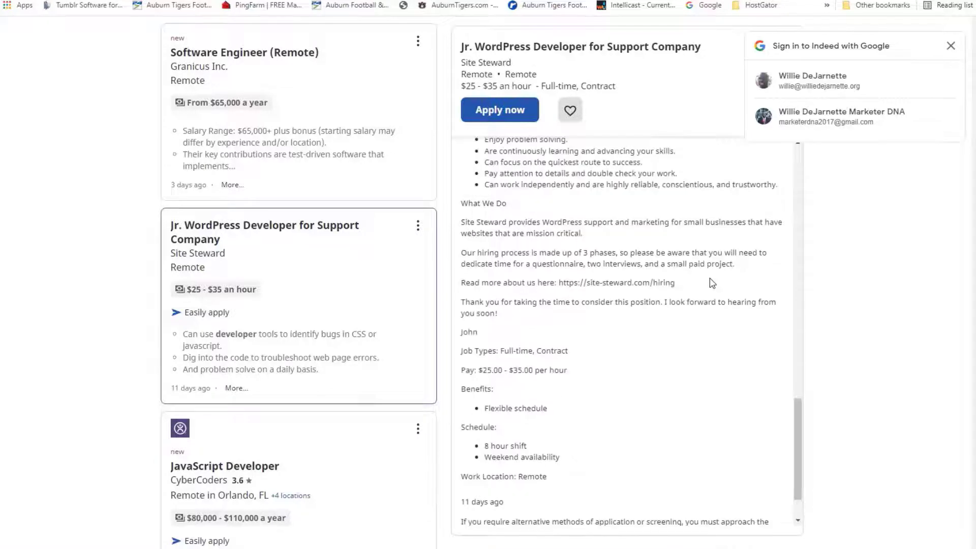
{"action": "scroll", "coordinate": [712, 283], "scroll_direction": "up", "scroll_amount": 1}
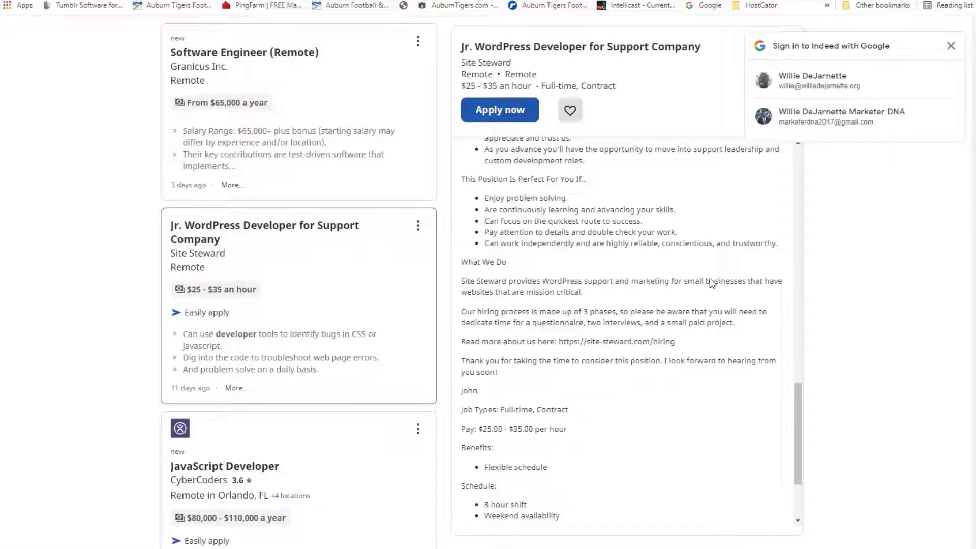
{"action": "scroll", "coordinate": [712, 284], "scroll_direction": "up", "scroll_amount": 1}
{"action": "scroll", "coordinate": [712, 281], "scroll_direction": "up", "scroll_amount": 1}
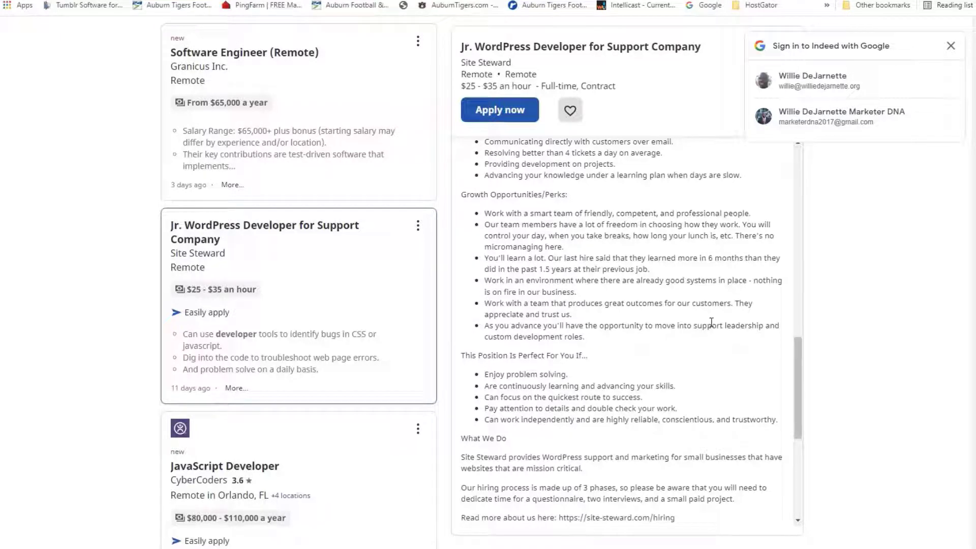
{"action": "scroll", "coordinate": [711, 324], "scroll_direction": "down", "scroll_amount": 3}
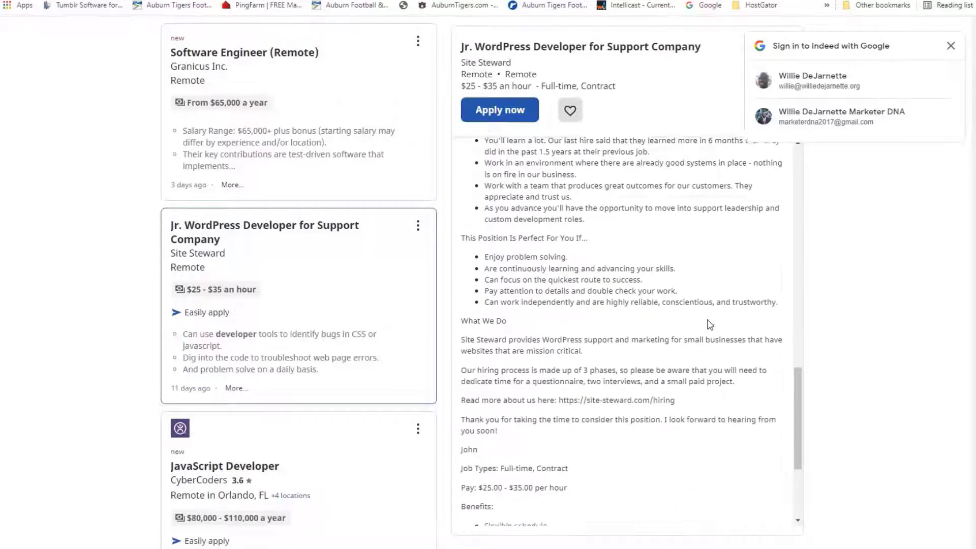
{"action": "scroll", "coordinate": [711, 324], "scroll_direction": "down", "scroll_amount": 3}
{"action": "scroll", "coordinate": [709, 322], "scroll_direction": "down", "scroll_amount": 2}
{"action": "scroll", "coordinate": [708, 321], "scroll_direction": "down", "scroll_amount": 1}
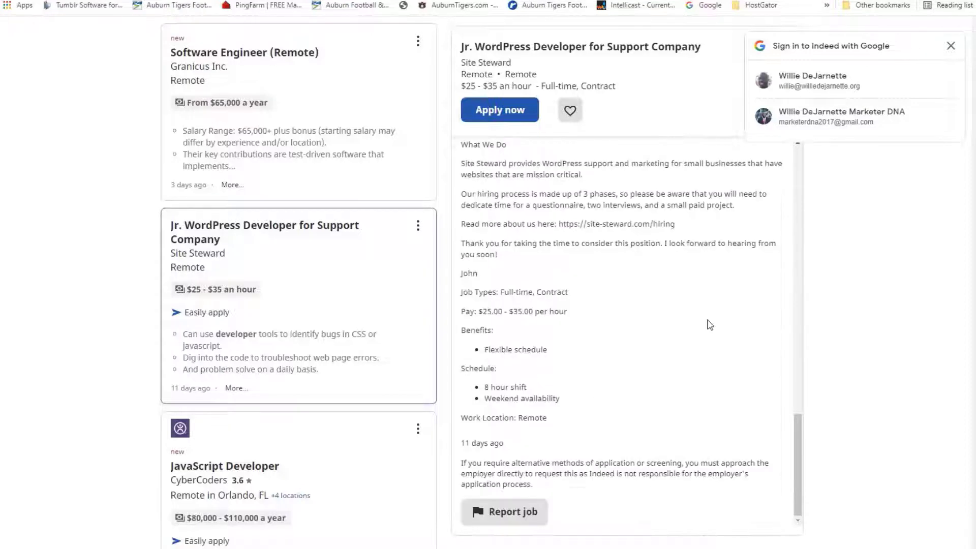
{"action": "scroll", "coordinate": [419, 306], "scroll_direction": "down", "scroll_amount": 2}
{"action": "scroll", "coordinate": [420, 306], "scroll_direction": "down", "scroll_amount": 2}
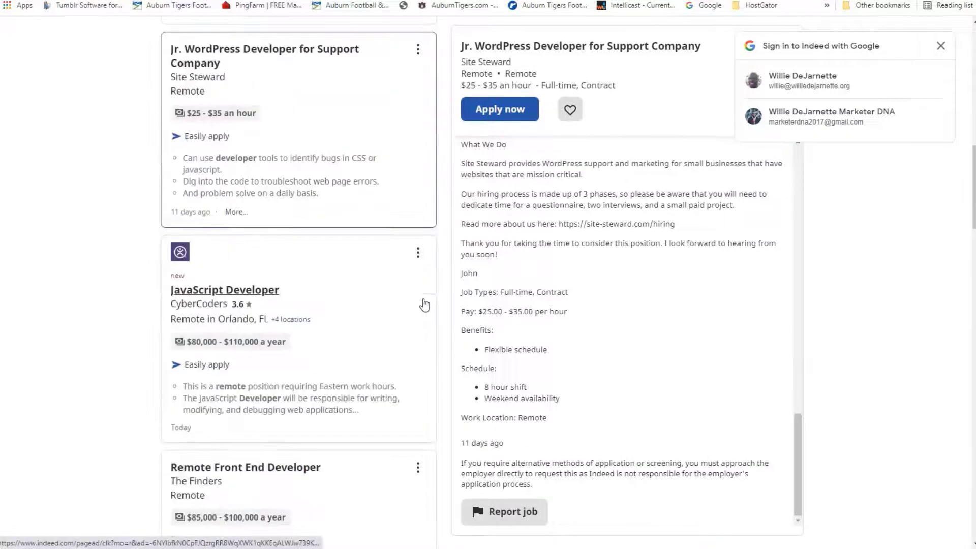
Step: Read CyberCoders' $80,000–$110,000 remote JavaScript Developer posting through requirements, benefits and legal notices
{"action": "left_click", "coordinate": [339, 355]}
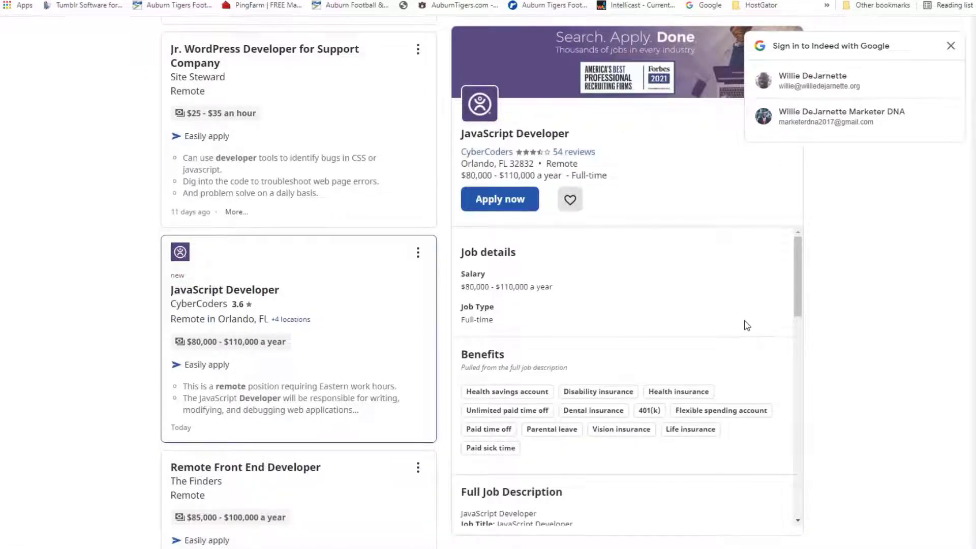
{"action": "scroll", "coordinate": [746, 325], "scroll_direction": "down", "scroll_amount": 1}
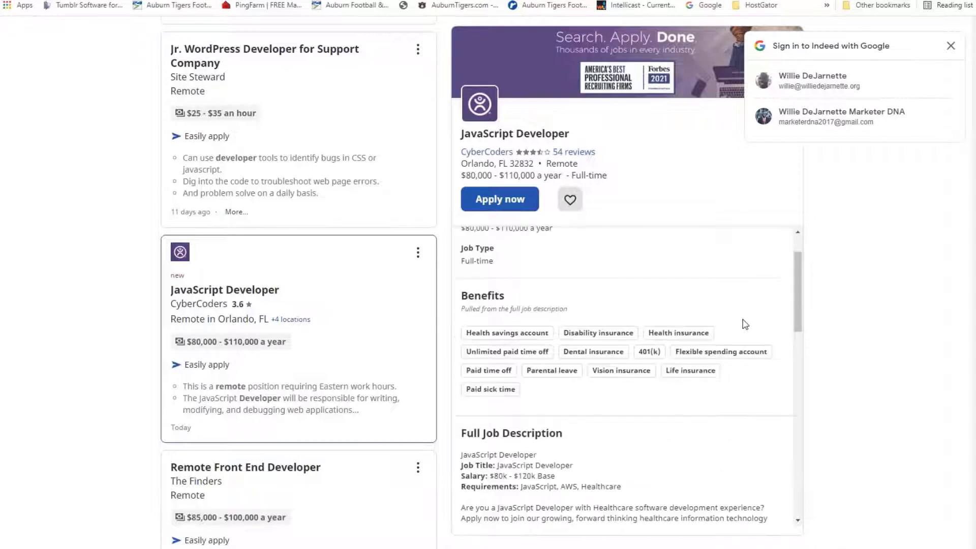
{"action": "scroll", "coordinate": [746, 325], "scroll_direction": "up", "scroll_amount": 1}
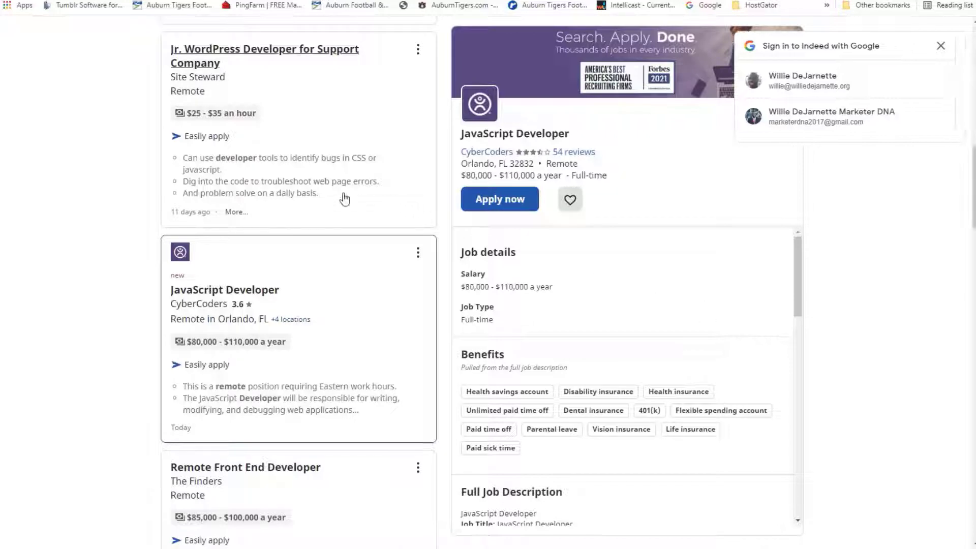
{"action": "scroll", "coordinate": [689, 323], "scroll_direction": "down", "scroll_amount": 2}
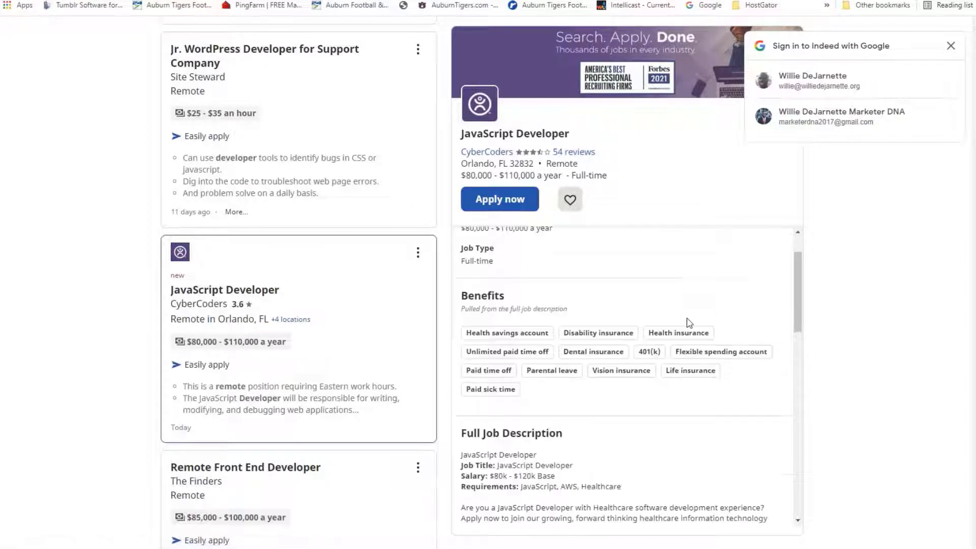
{"action": "scroll", "coordinate": [688, 323], "scroll_direction": "down", "scroll_amount": 1}
{"action": "scroll", "coordinate": [688, 323], "scroll_direction": "down", "scroll_amount": 2}
{"action": "scroll", "coordinate": [689, 323], "scroll_direction": "down", "scroll_amount": 1}
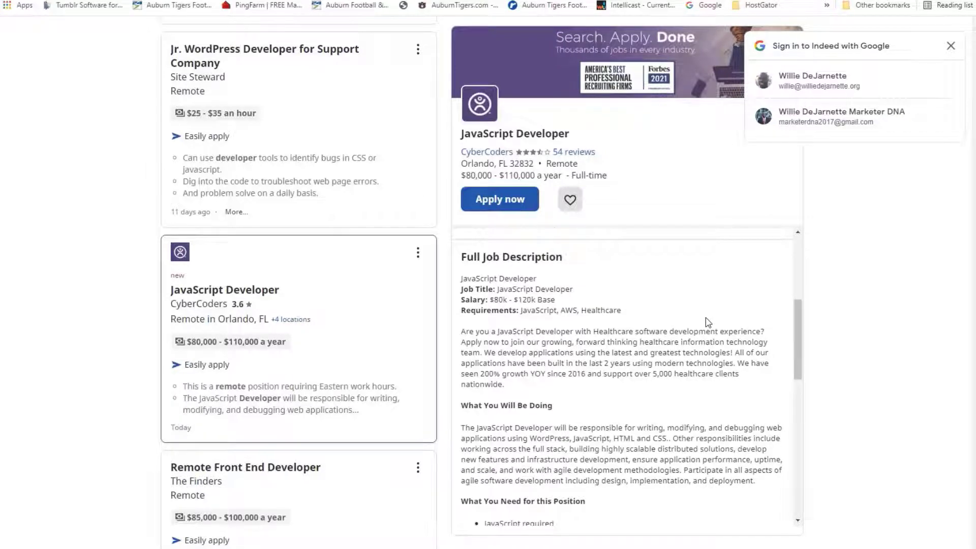
{"action": "scroll", "coordinate": [707, 322], "scroll_direction": "down", "scroll_amount": 2}
{"action": "scroll", "coordinate": [708, 322], "scroll_direction": "down", "scroll_amount": 1}
{"action": "scroll", "coordinate": [710, 322], "scroll_direction": "down", "scroll_amount": 1}
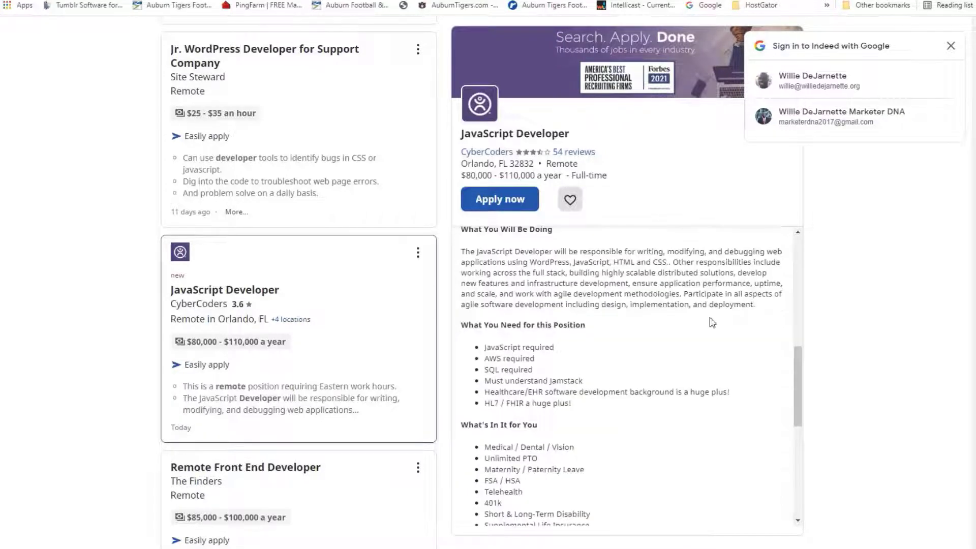
{"action": "scroll", "coordinate": [722, 323], "scroll_direction": "down", "scroll_amount": 1}
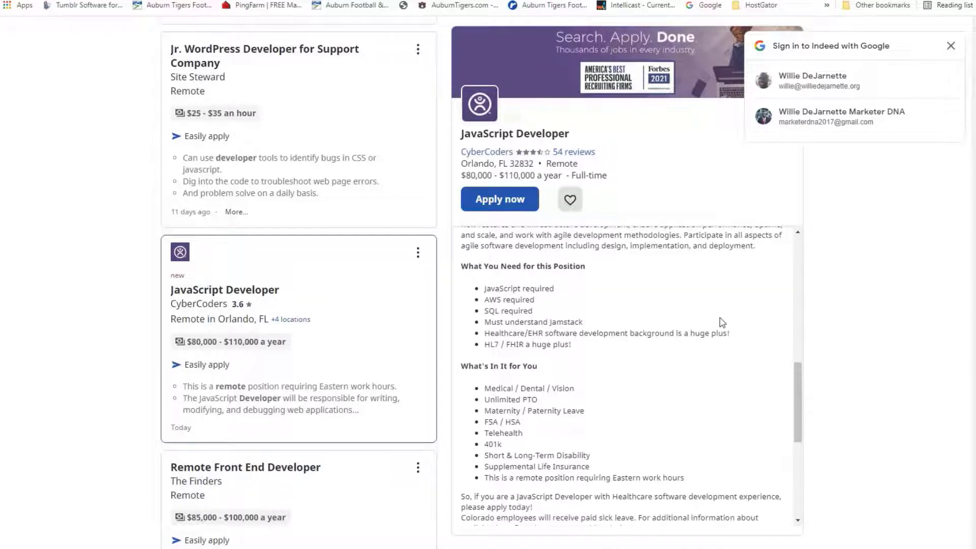
{"action": "scroll", "coordinate": [722, 322], "scroll_direction": "up", "scroll_amount": 1}
{"action": "scroll", "coordinate": [722, 323], "scroll_direction": "up", "scroll_amount": 1}
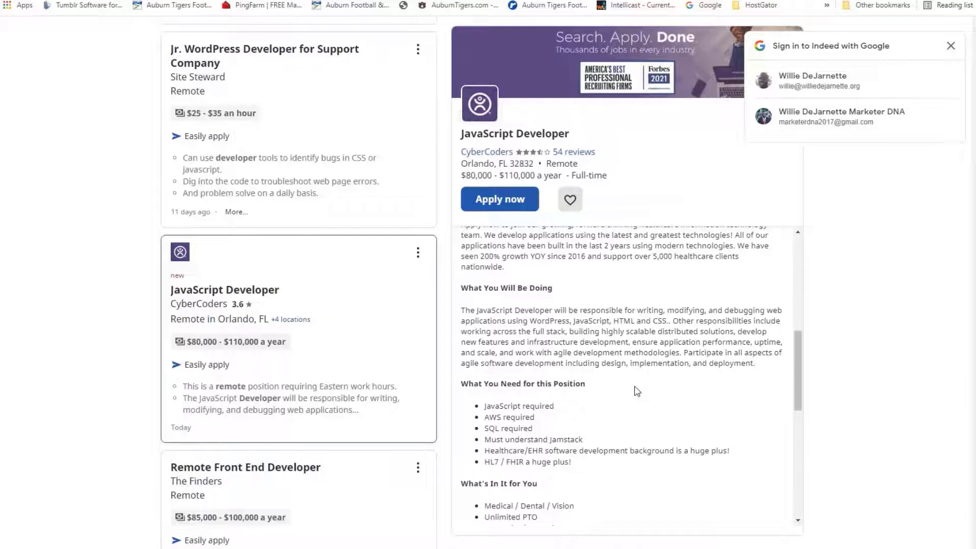
{"action": "scroll", "coordinate": [636, 391], "scroll_direction": "down", "scroll_amount": 1}
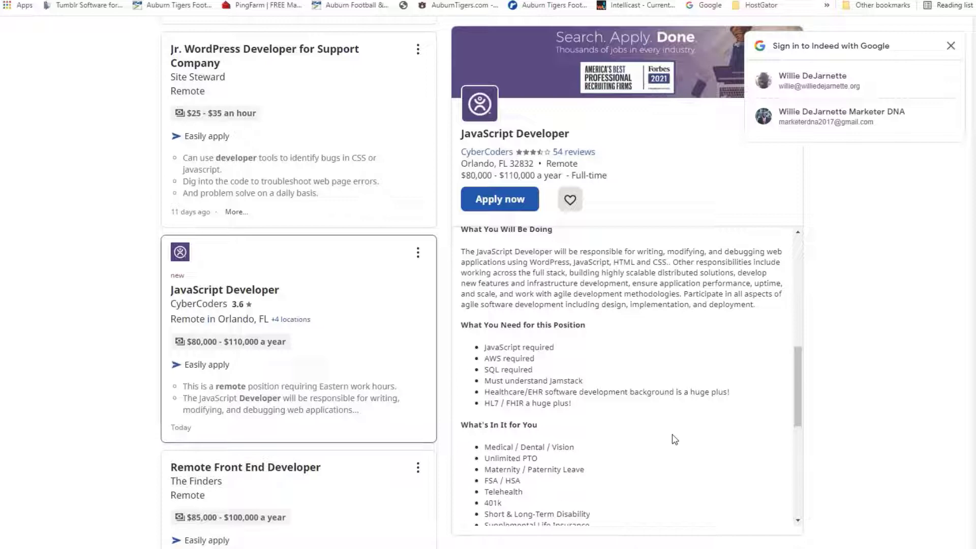
{"action": "scroll", "coordinate": [665, 377], "scroll_direction": "up", "scroll_amount": 5}
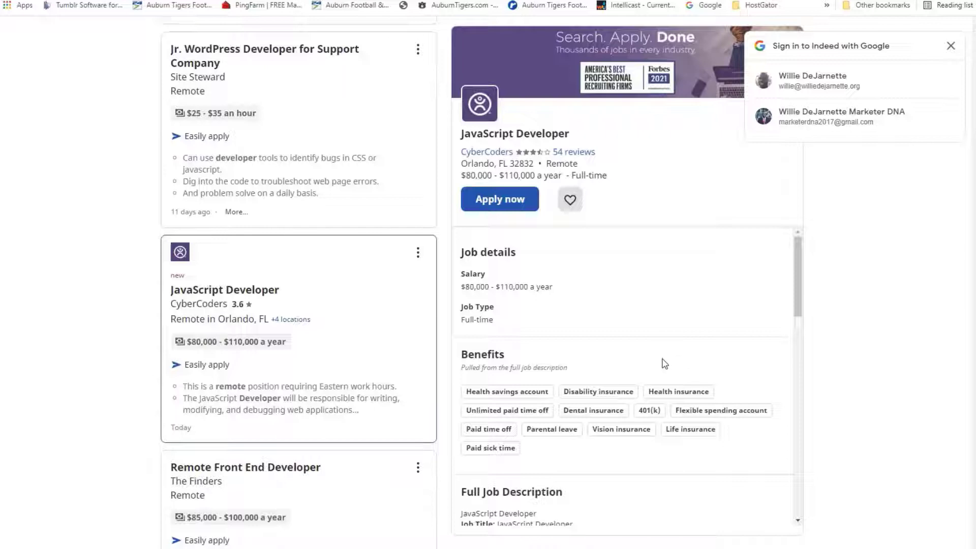
{"action": "scroll", "coordinate": [709, 350], "scroll_direction": "down", "scroll_amount": 3}
{"action": "scroll", "coordinate": [709, 349], "scroll_direction": "down", "scroll_amount": 2}
{"action": "scroll", "coordinate": [709, 349], "scroll_direction": "down", "scroll_amount": 3}
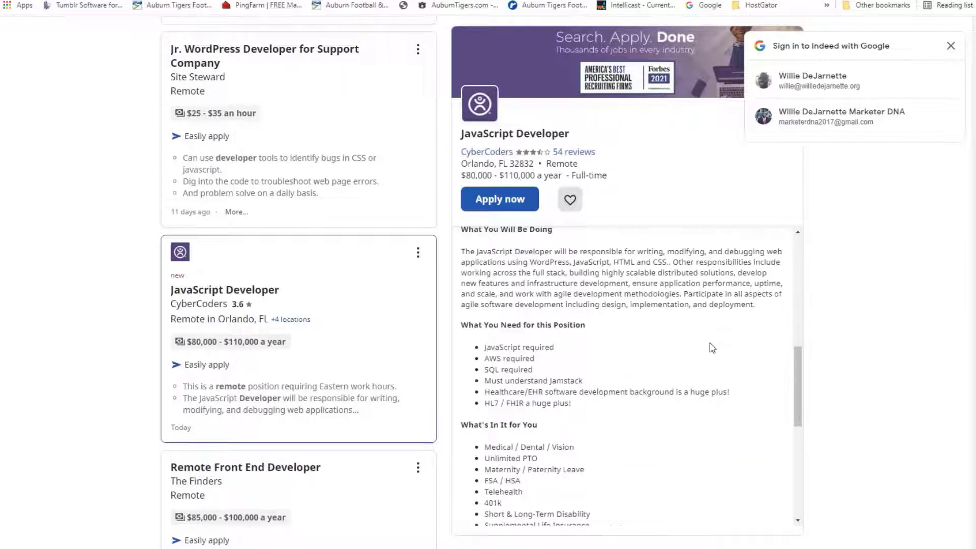
{"action": "scroll", "coordinate": [710, 348], "scroll_direction": "down", "scroll_amount": 3}
{"action": "scroll", "coordinate": [709, 348], "scroll_direction": "down", "scroll_amount": 2}
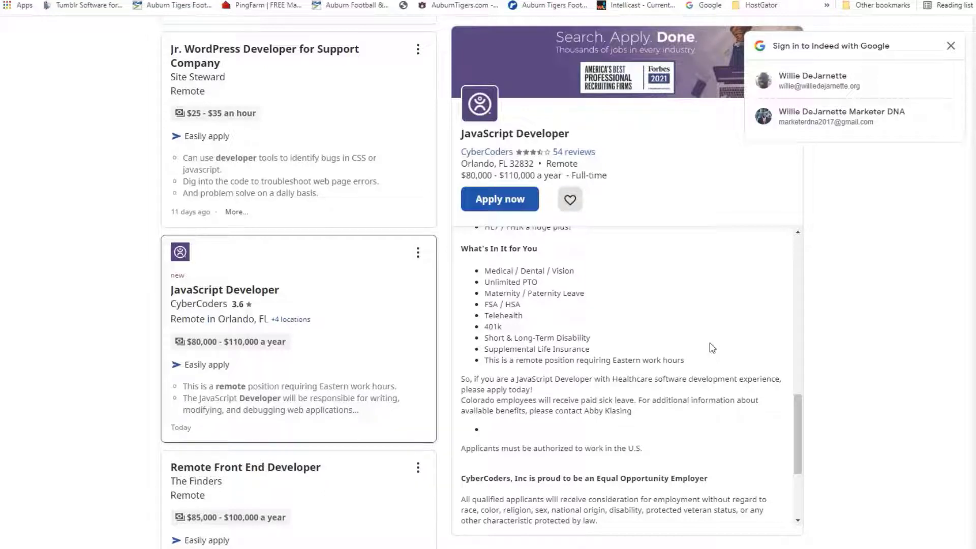
{"action": "scroll", "coordinate": [710, 347], "scroll_direction": "down", "scroll_amount": 3}
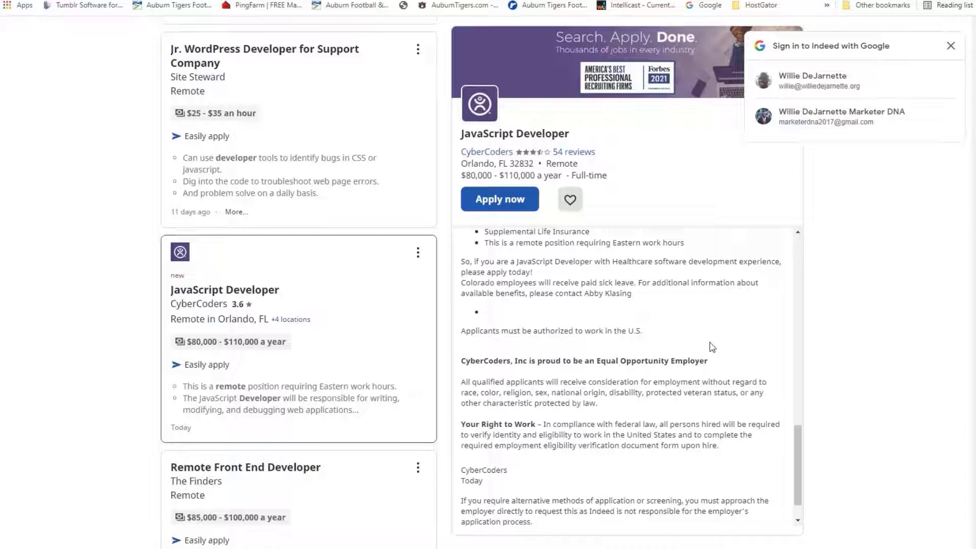
{"action": "scroll", "coordinate": [711, 347], "scroll_direction": "down", "scroll_amount": 1}
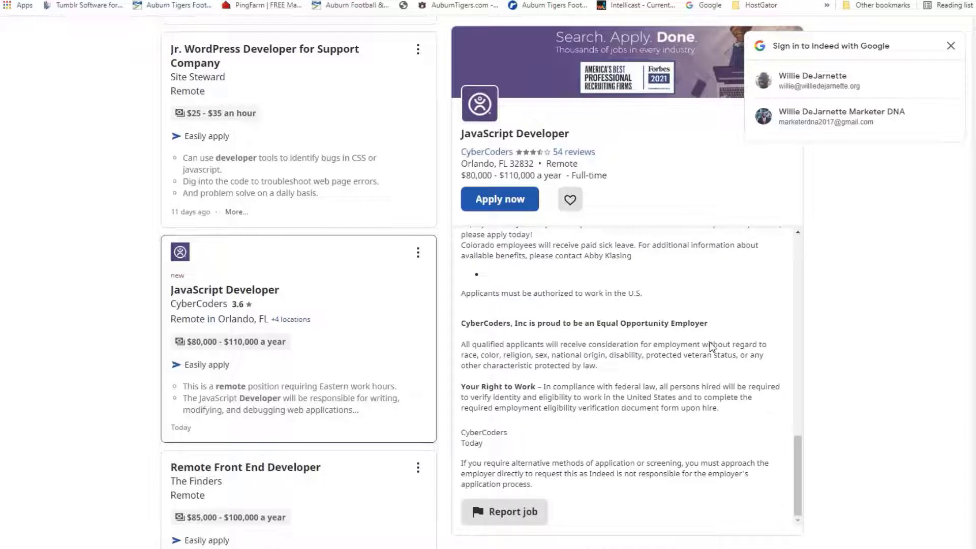
{"action": "scroll", "coordinate": [710, 347], "scroll_direction": "up", "scroll_amount": 4}
{"action": "scroll", "coordinate": [711, 348], "scroll_direction": "up", "scroll_amount": 4}
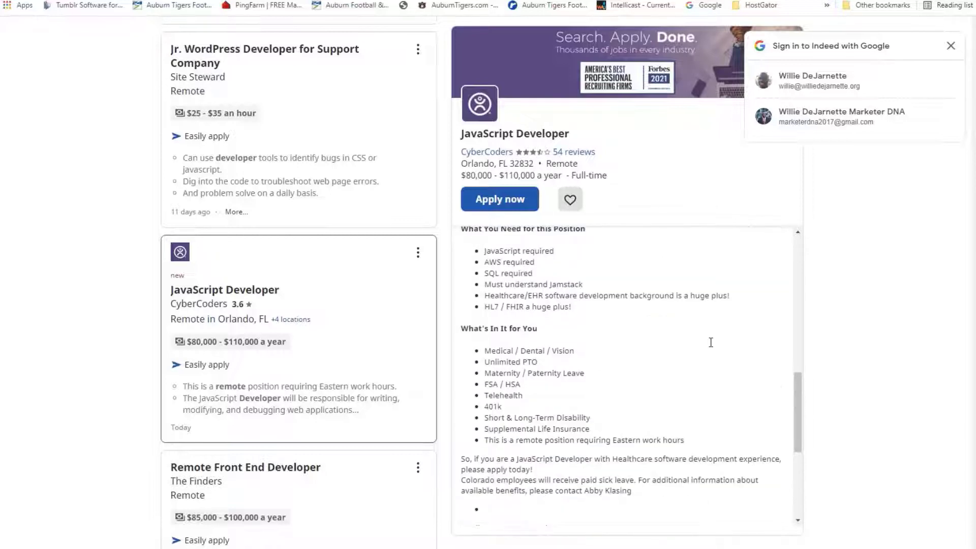
{"action": "scroll", "coordinate": [710, 347], "scroll_direction": "up", "scroll_amount": 4}
{"action": "scroll", "coordinate": [710, 347], "scroll_direction": "up", "scroll_amount": 3}
{"action": "scroll", "coordinate": [711, 347], "scroll_direction": "up", "scroll_amount": 4}
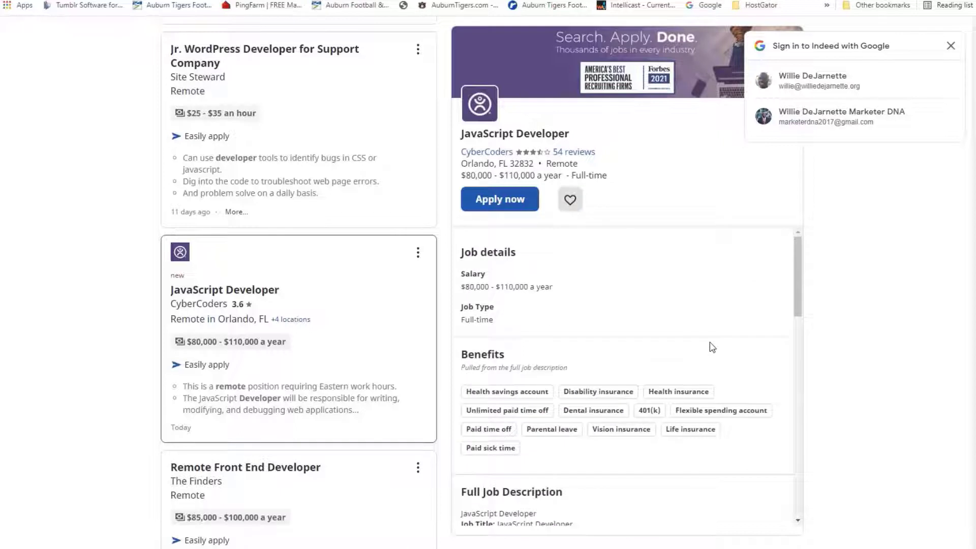